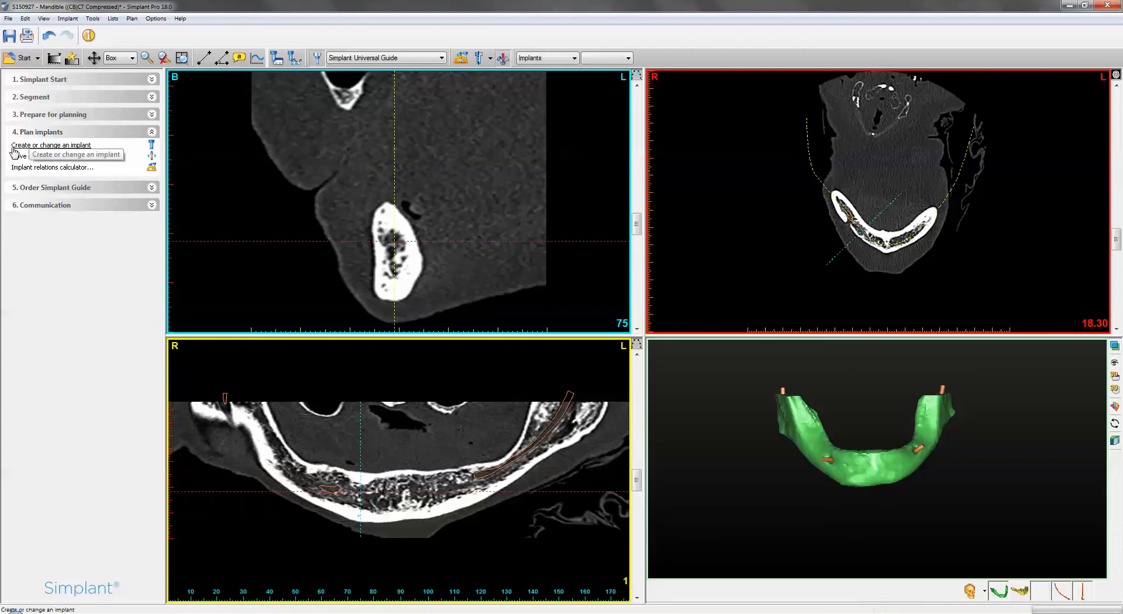
- Place an implant in the cross-section of the right mandible at the site picked on the 3D model
left_click(49, 146)
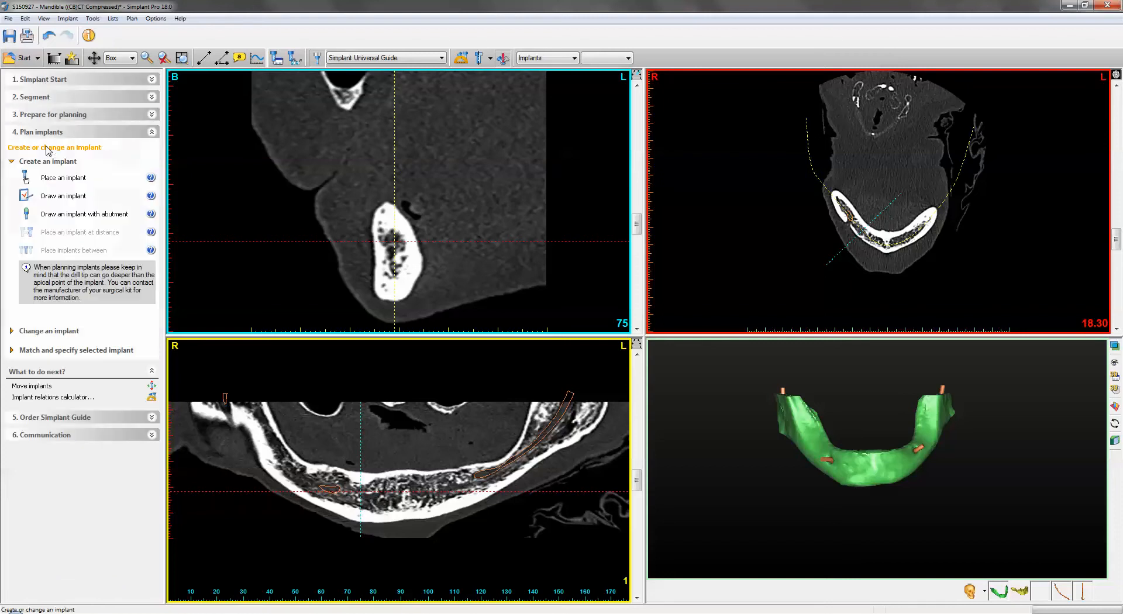
left_click_drag(868, 458, 884, 515)
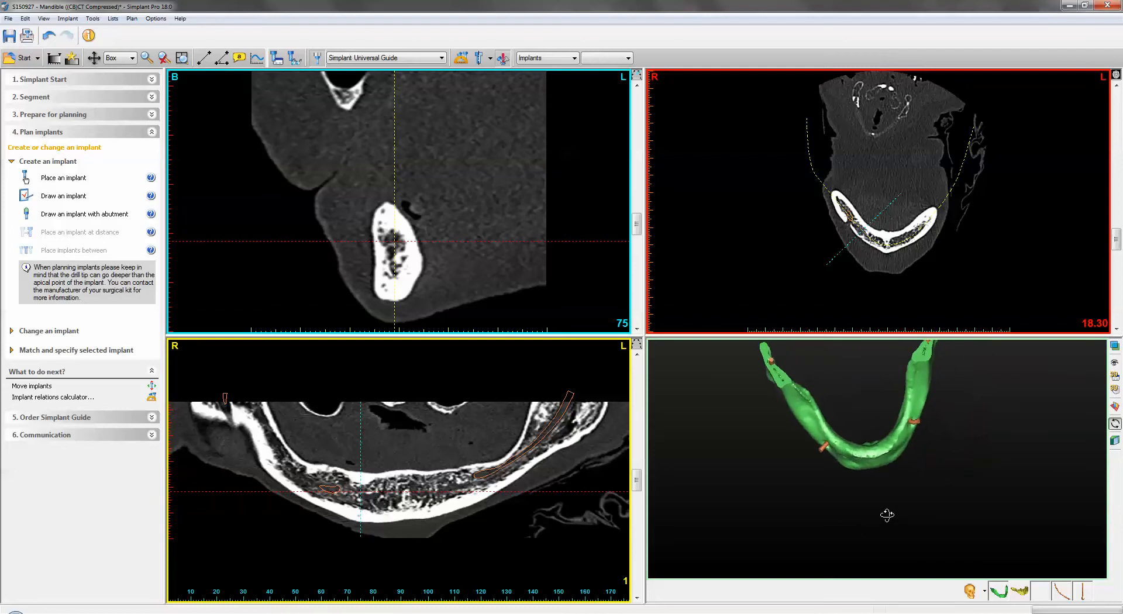
left_click(840, 444)
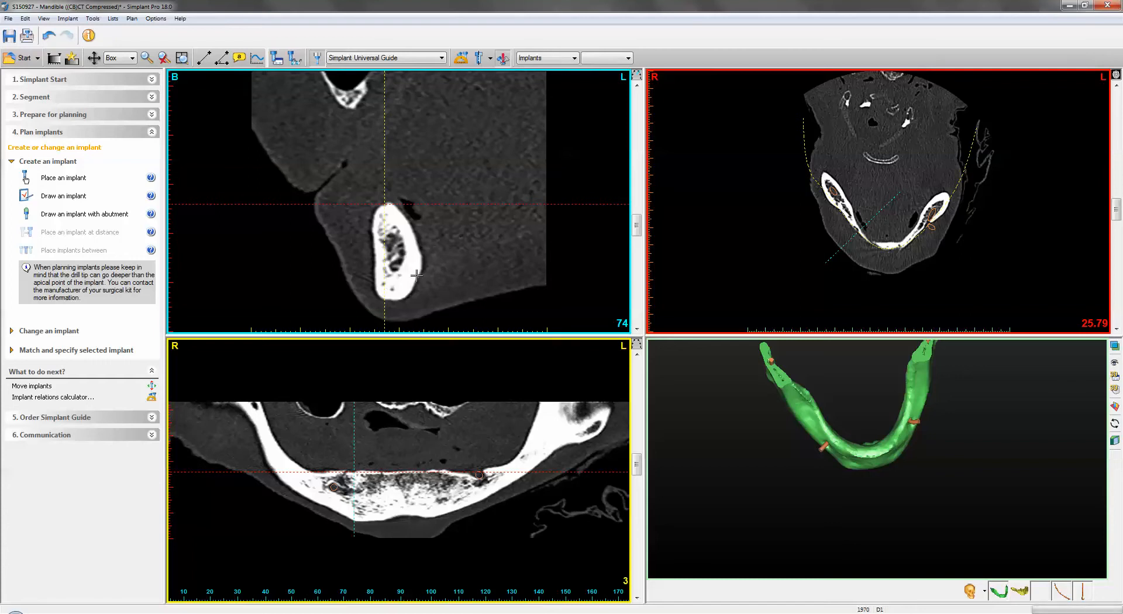
left_click(63, 179)
left_click(465, 192)
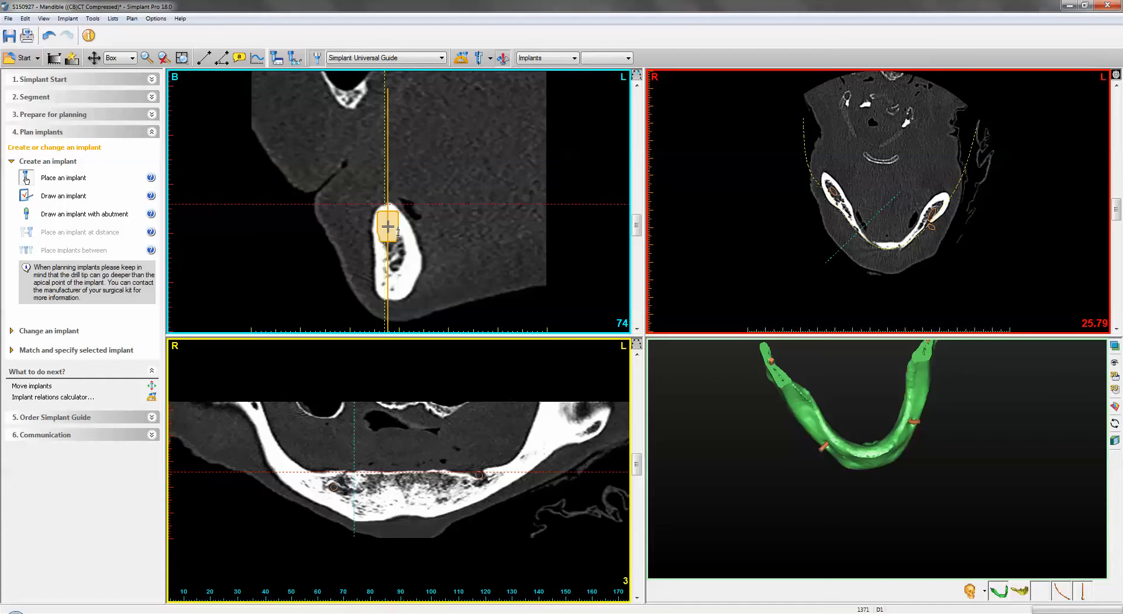
left_click_drag(388, 227, 382, 227)
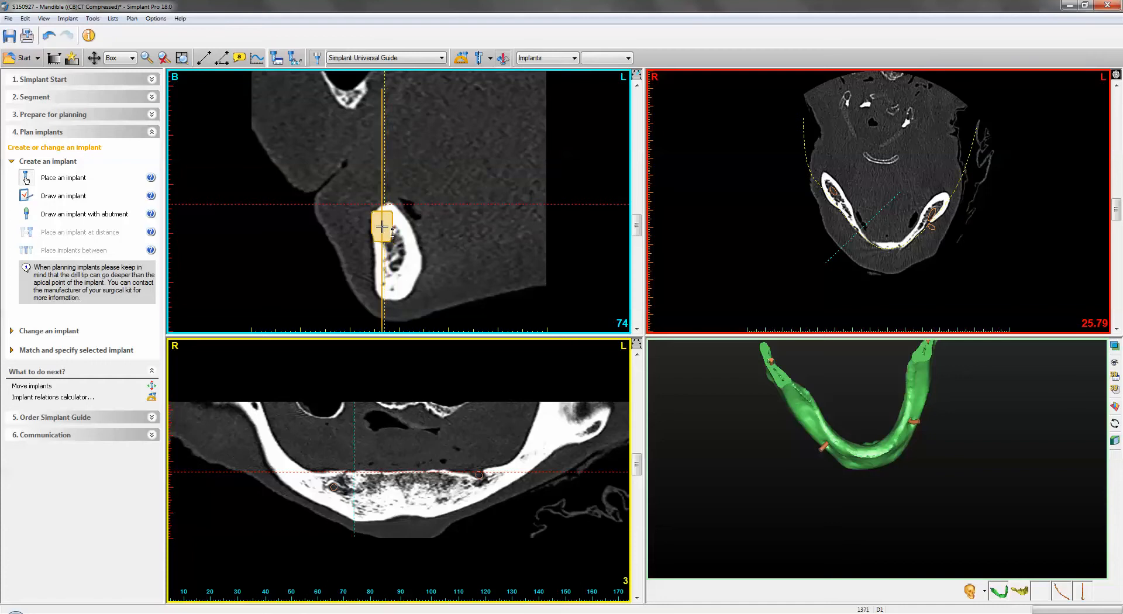
left_click(375, 313)
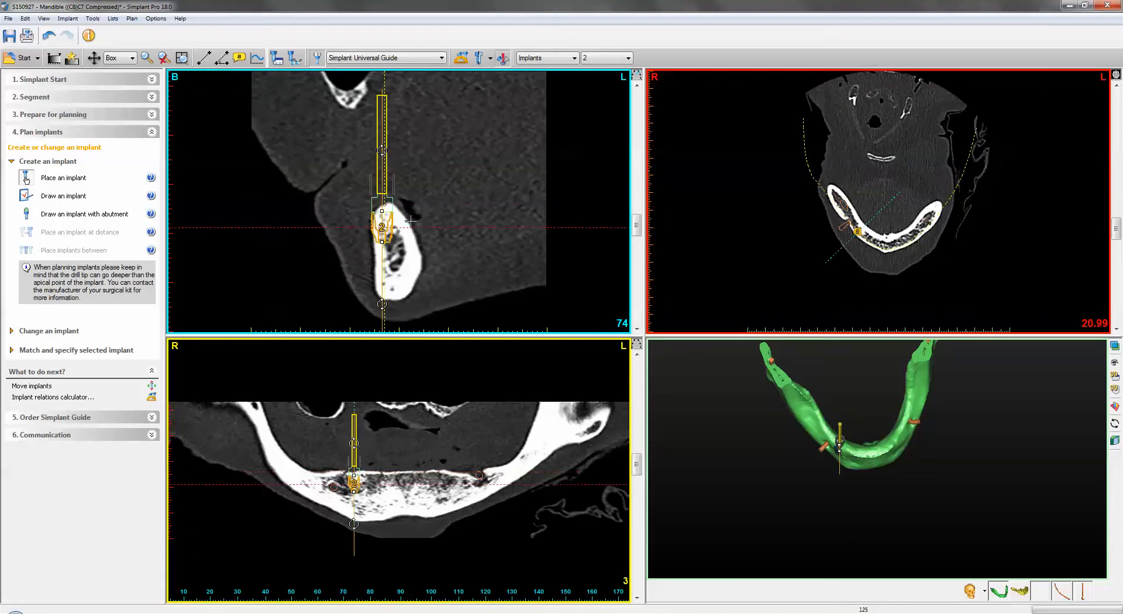
- Tilt the implant's axis and shift its position so it sits centred in the bone
left_click_drag(387, 309, 412, 299)
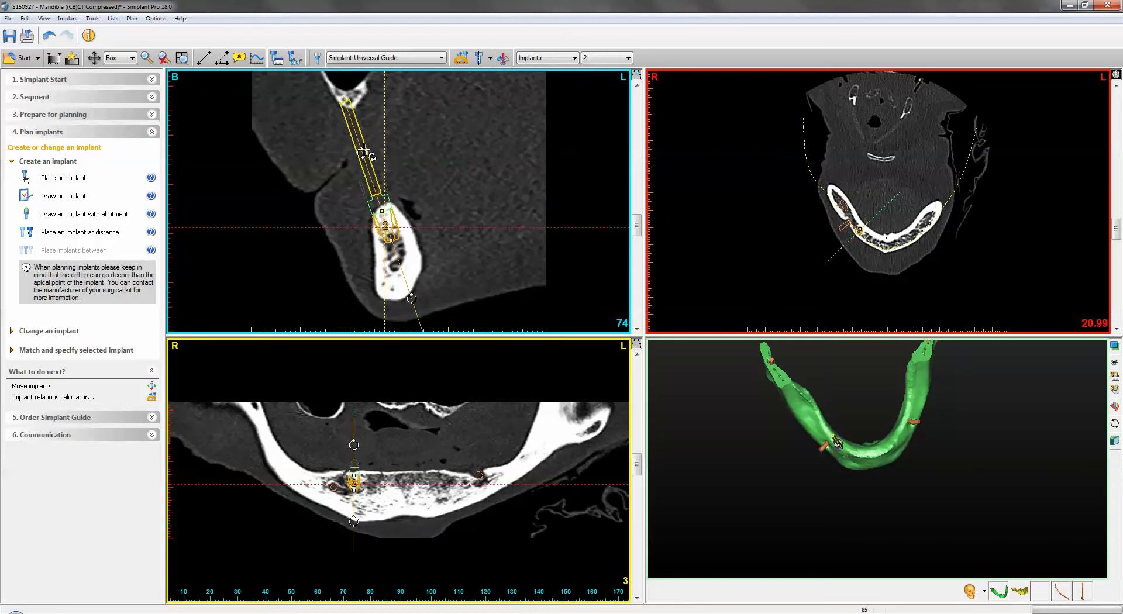
left_click_drag(363, 153, 371, 149)
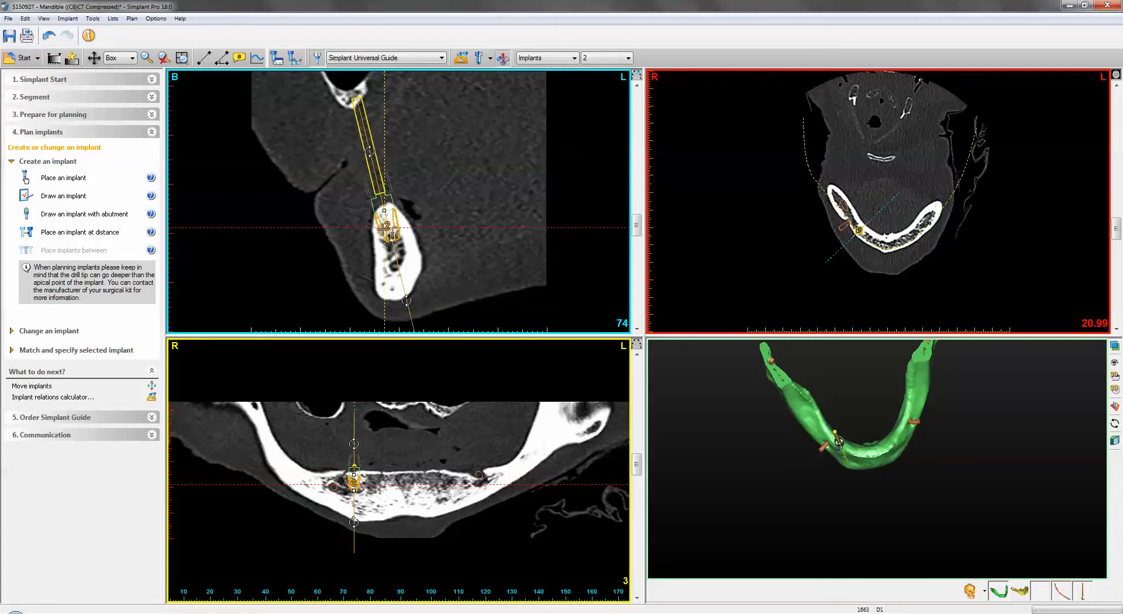
mouse_move(387, 226)
left_mouse_down()
mouse_move(395, 234)
mouse_move(379, 235)
mouse_move(392, 230)
left_mouse_up()
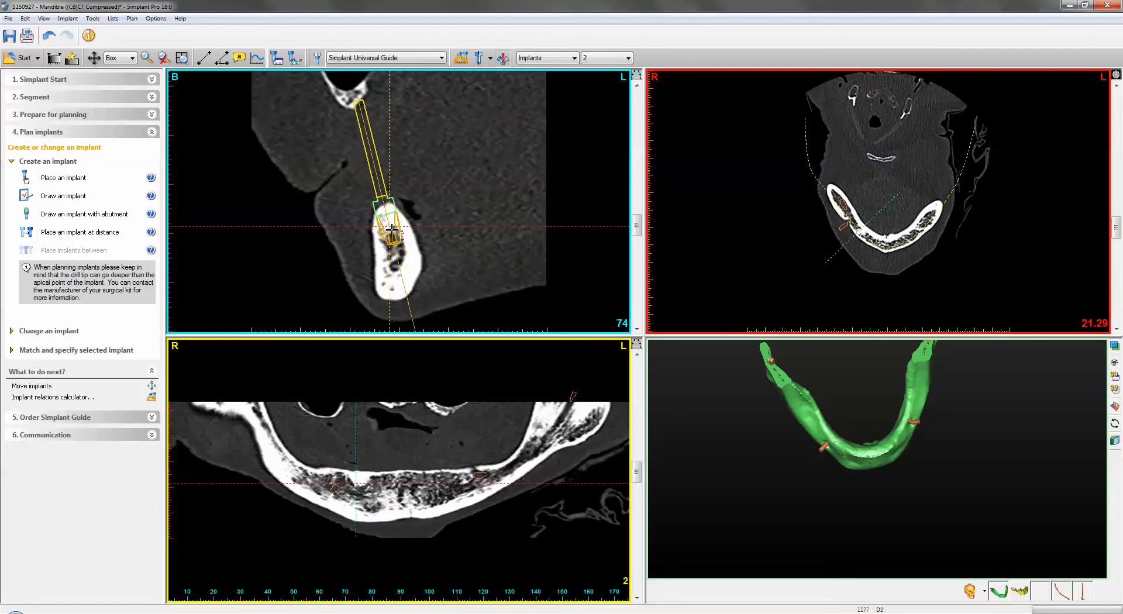
left_click(392, 230)
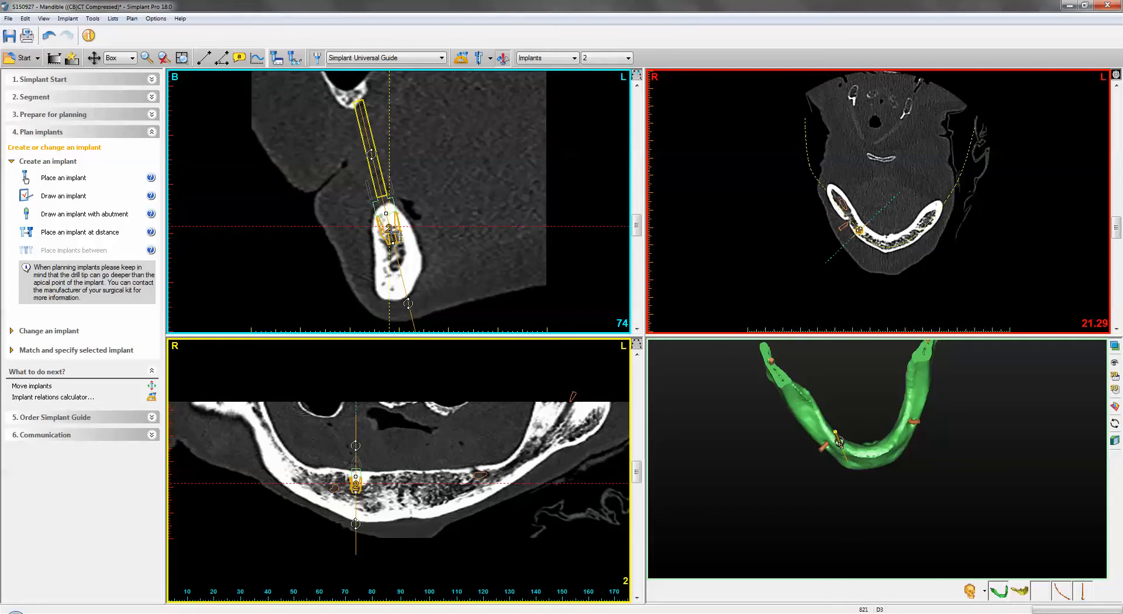
- Open the implant library from the implant's properties and browse Ankylos CX implants for the Pilot Guide LongStop and SAFE Guide Ankylos options
double_click(391, 233)
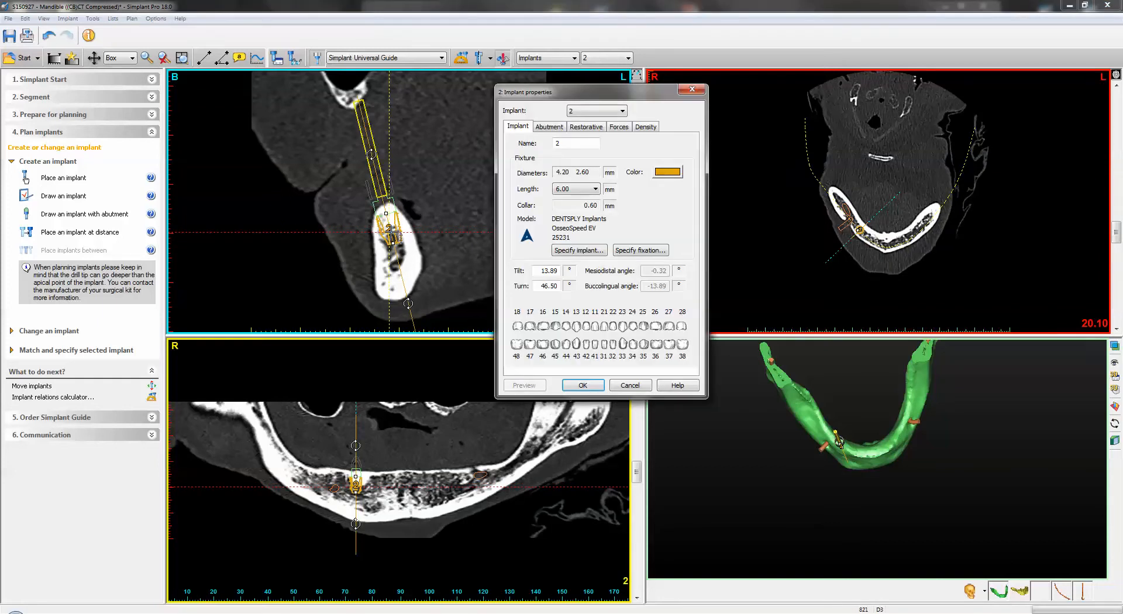
left_click(583, 253)
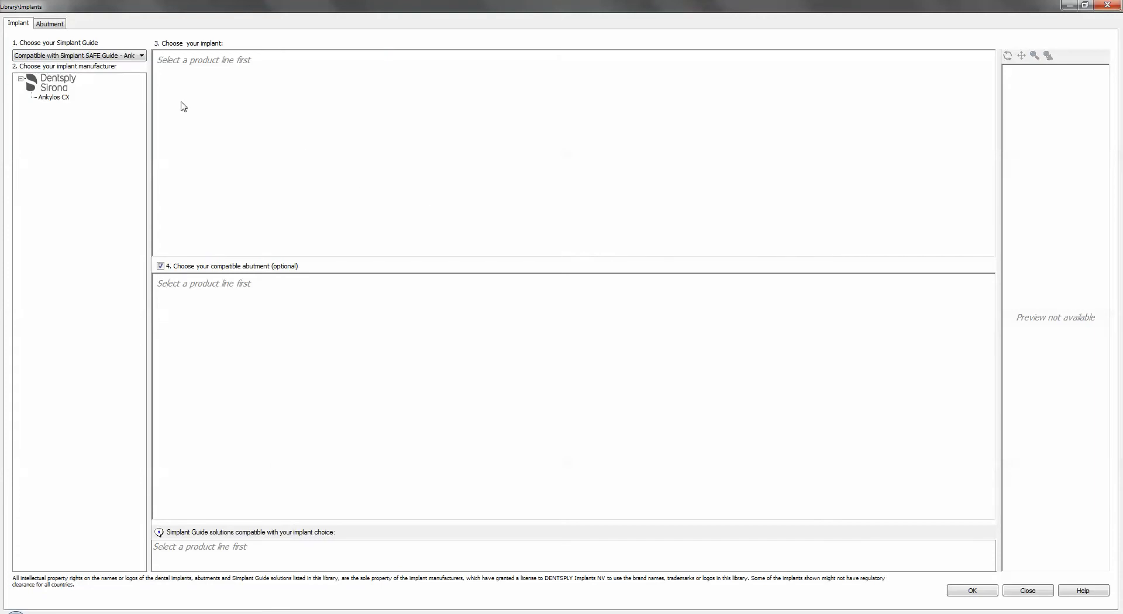
left_click(136, 57)
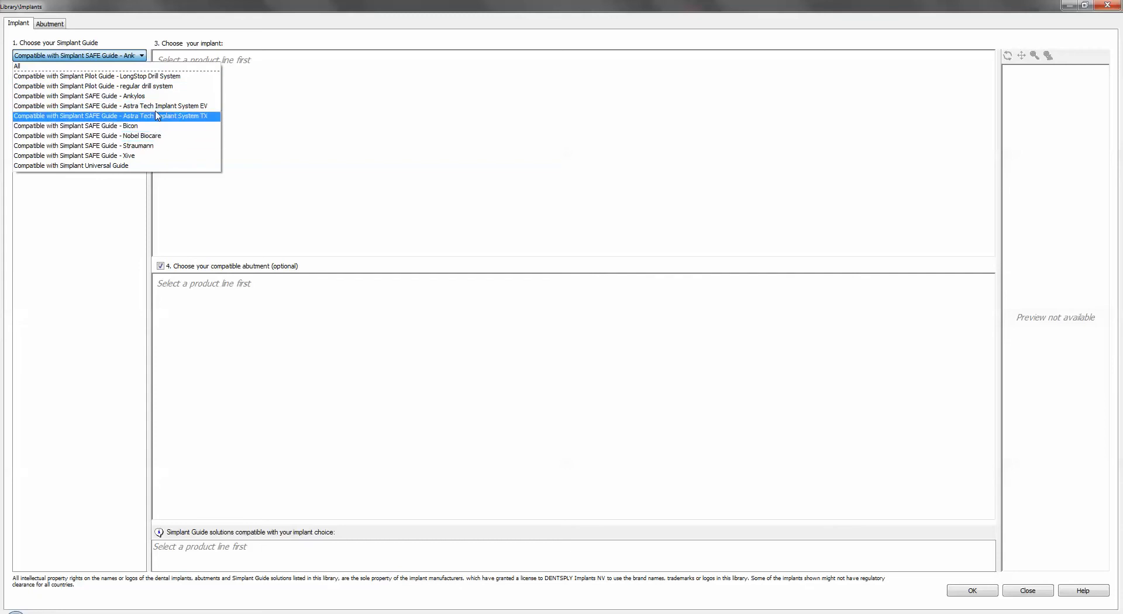
left_click(125, 77)
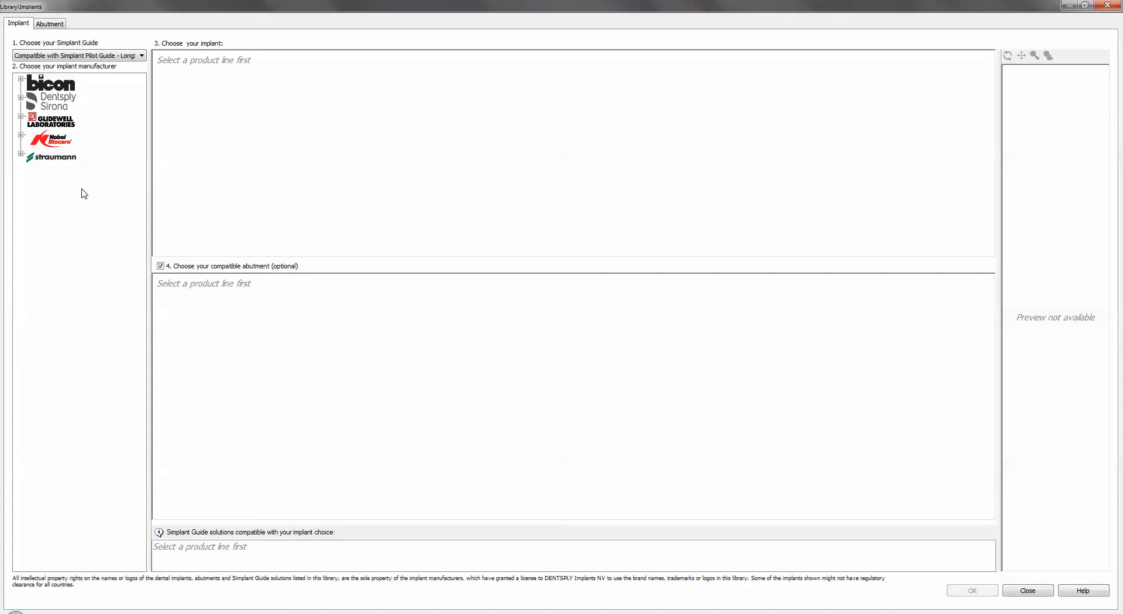
left_click(21, 98)
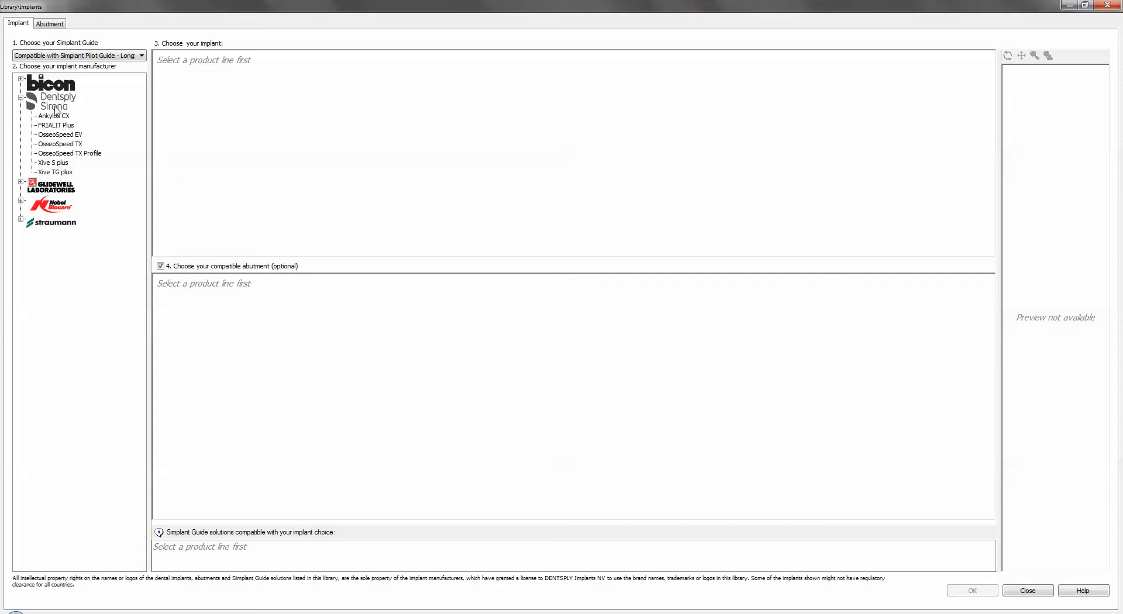
left_click(52, 117)
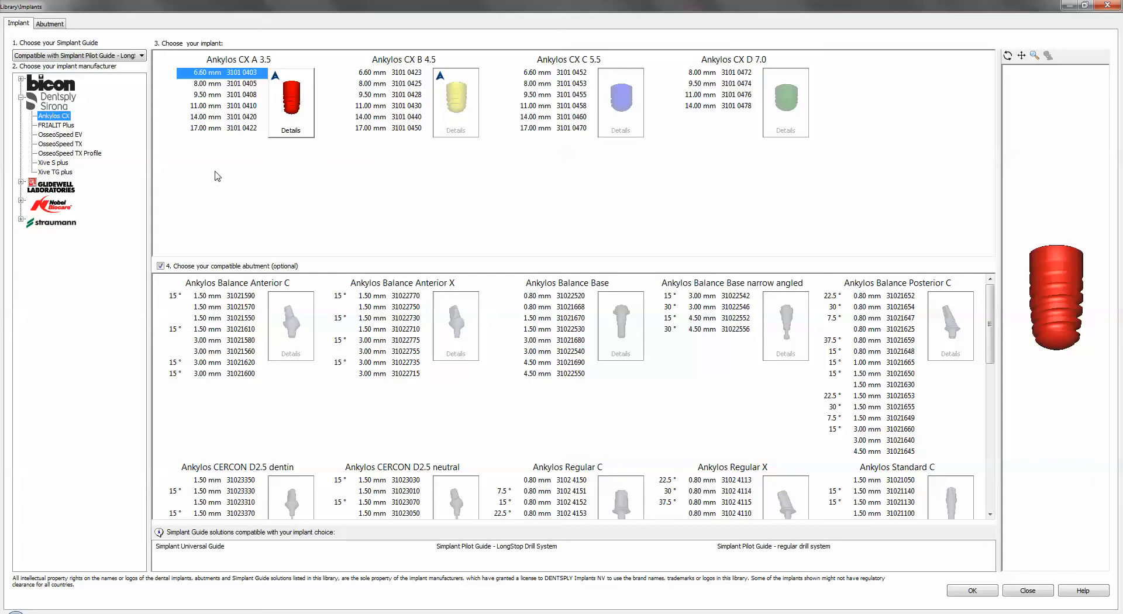
left_click(59, 58)
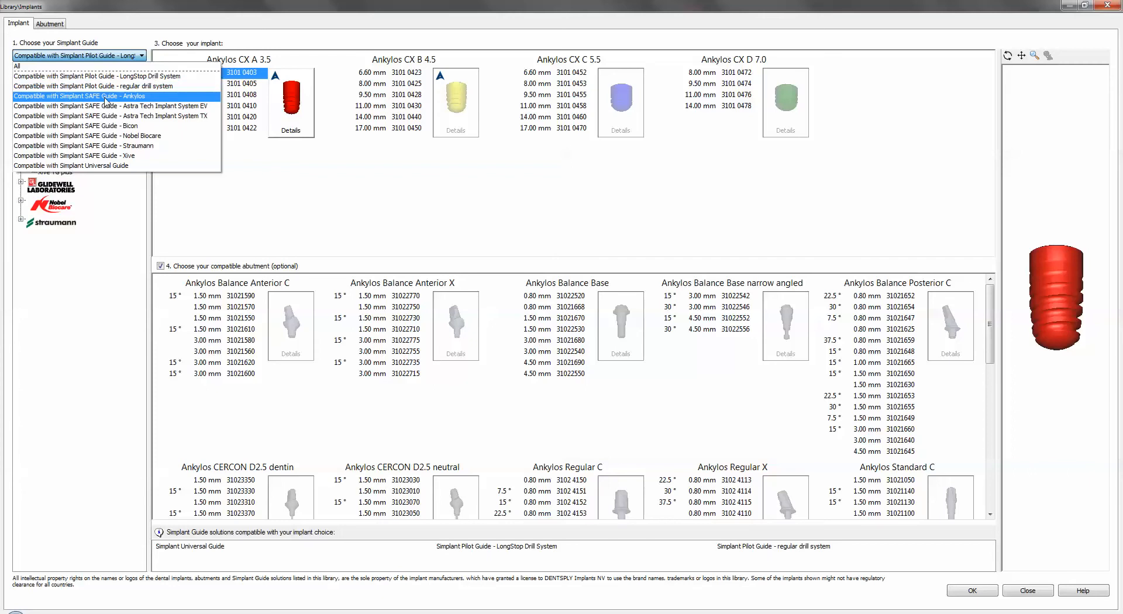
left_click(124, 97)
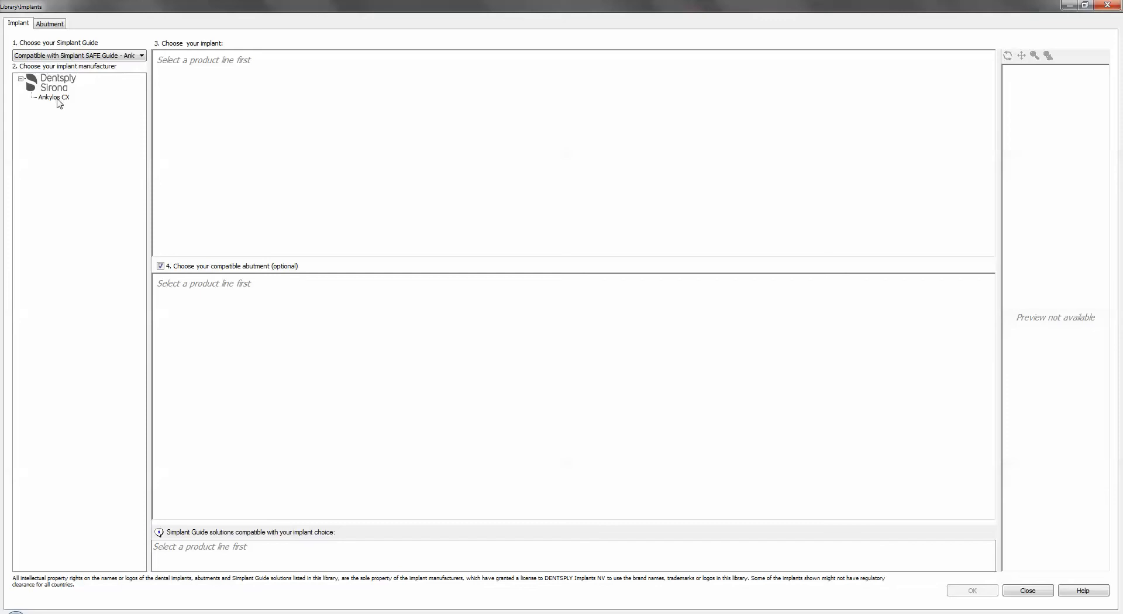
left_click(51, 97)
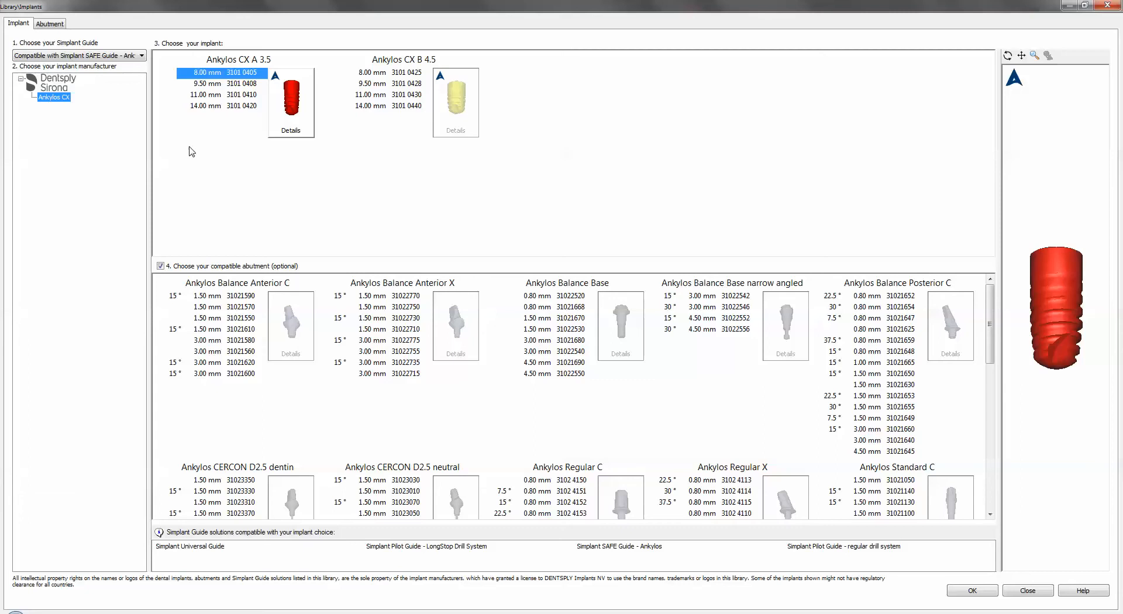
- Filter for SAFE Guide – Astra Tech Implant System EV and open the Dentsply Sirona OsseoSpeed EV line
left_click(51, 56)
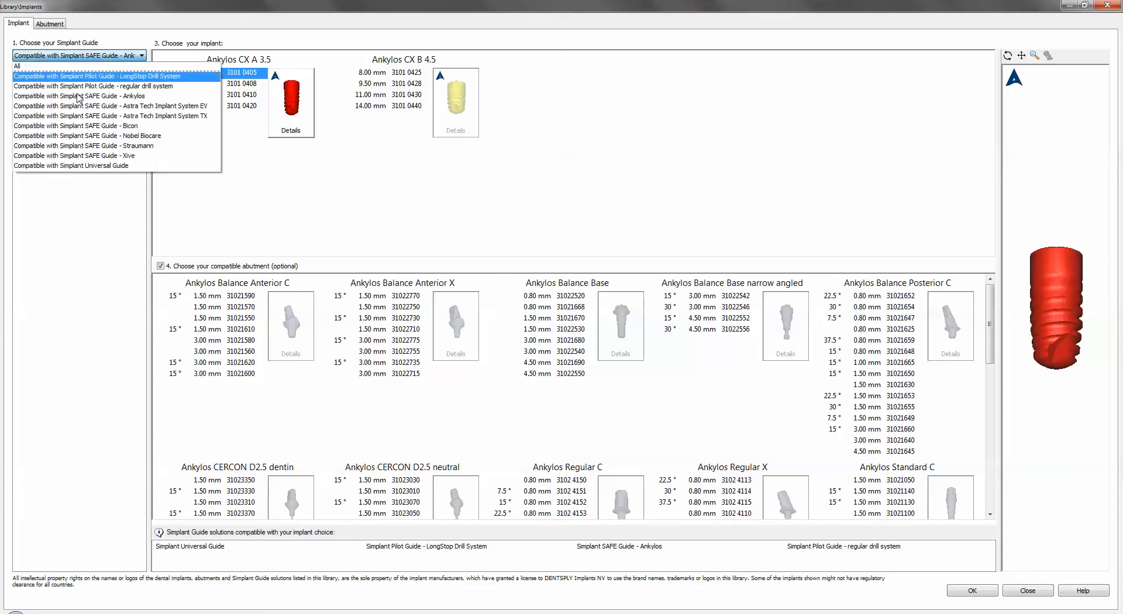
left_click(111, 110)
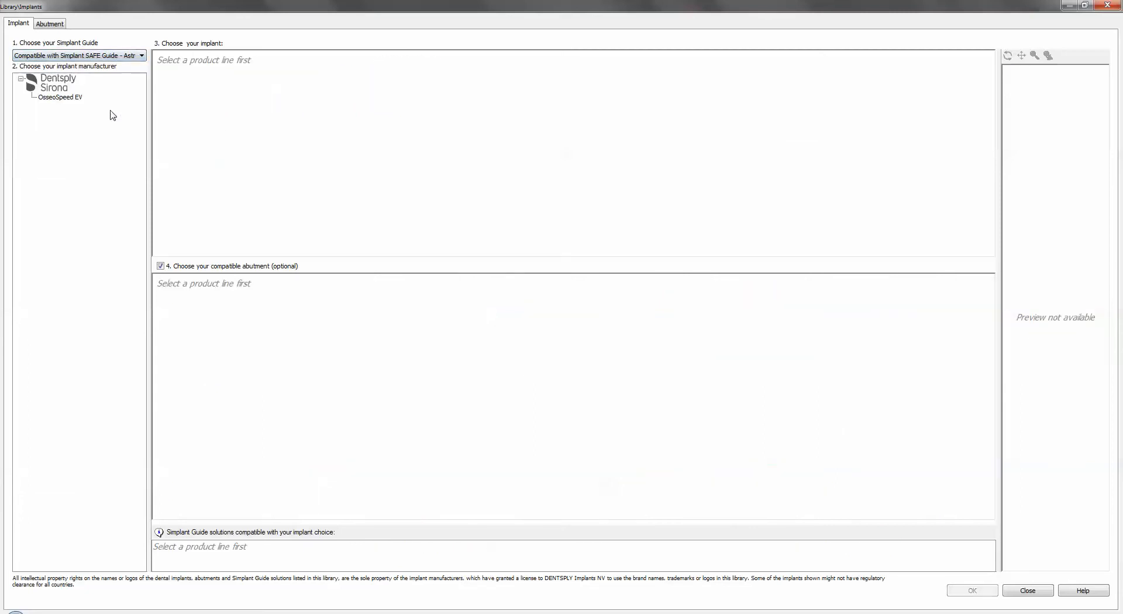
left_click(77, 99)
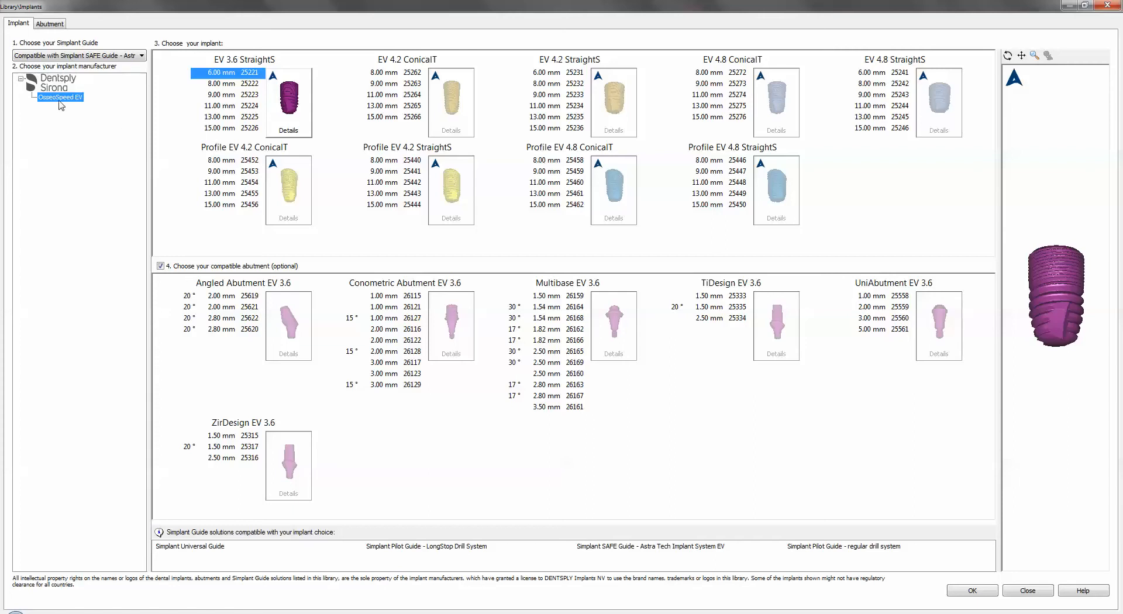
- Set EV 3.6 StraightS 6.00 mm (25221) as the default implant for both maxilla and mandible
right_click(227, 76)
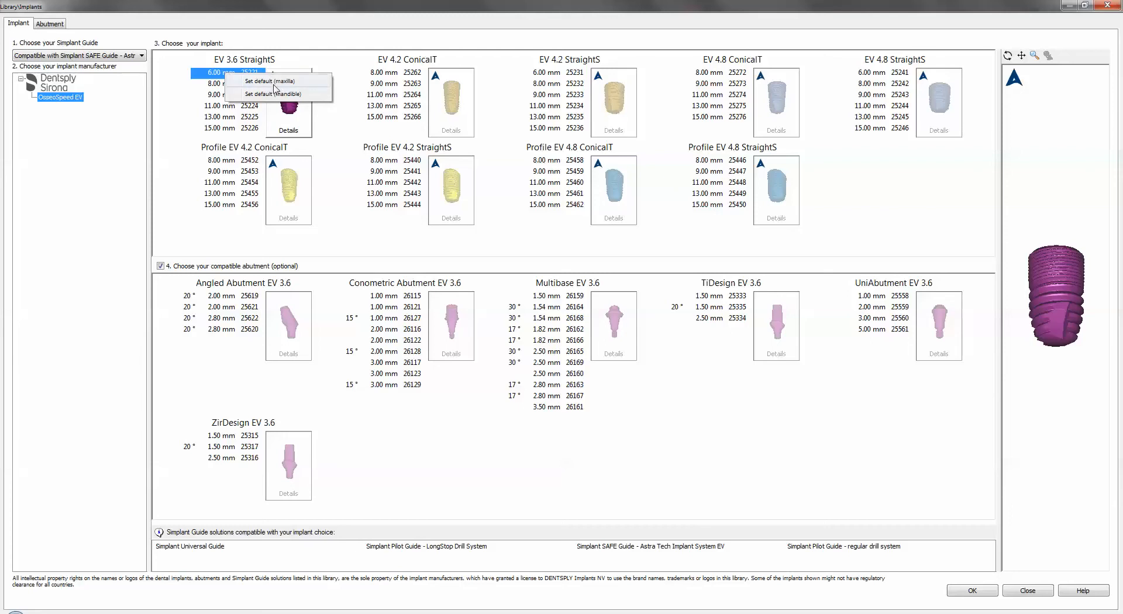
left_click(272, 85)
right_click(240, 75)
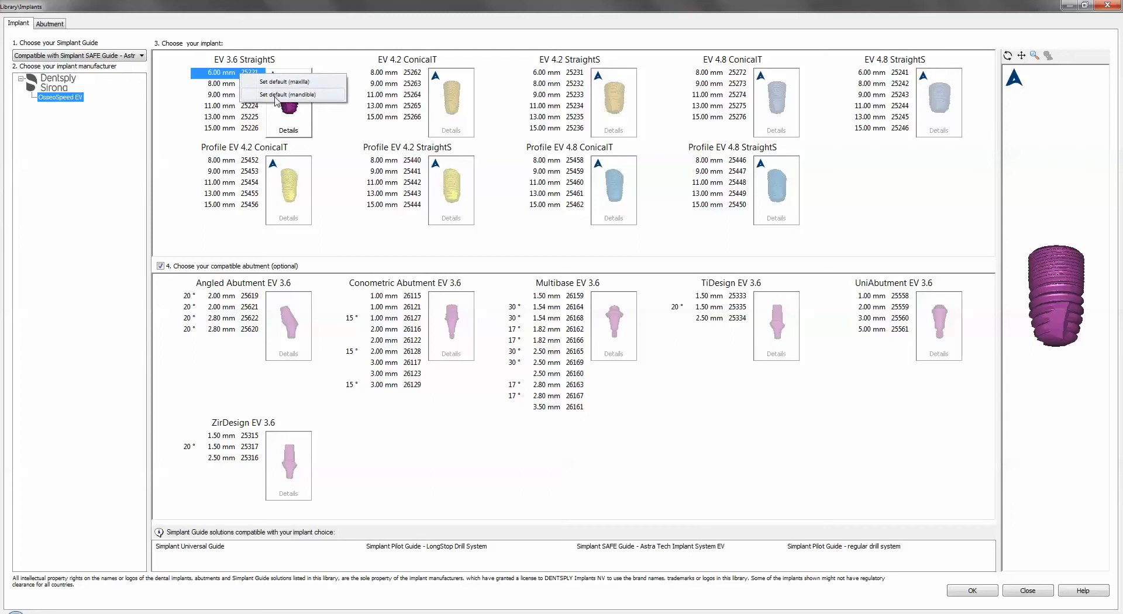
left_click(275, 95)
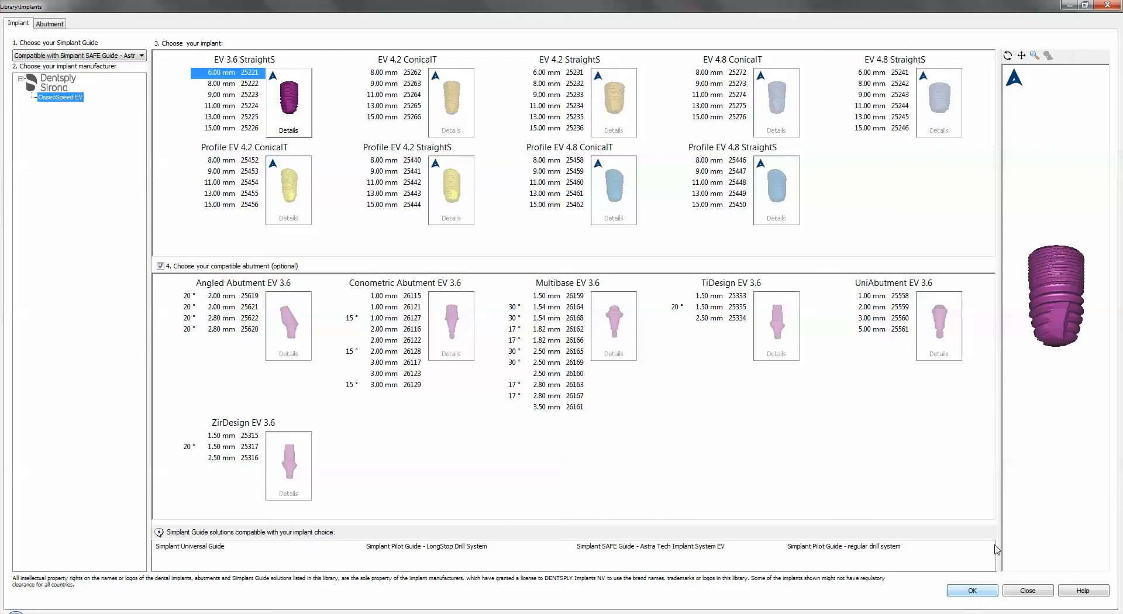
- Apply the chosen implant to the planned implant and assign it to tooth position 43
left_click(976, 591)
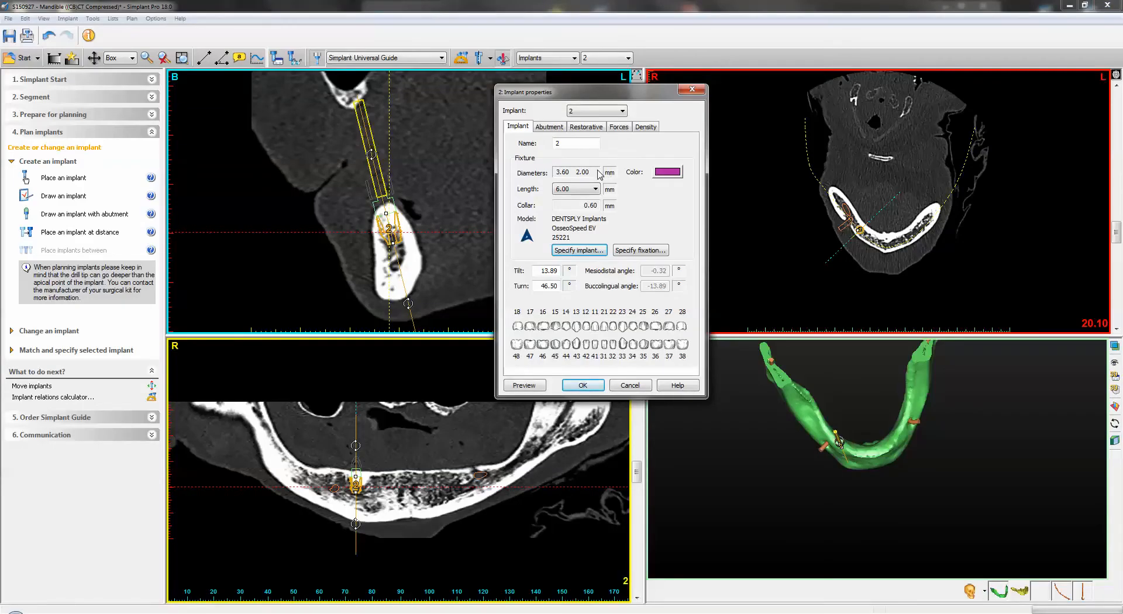
left_click(577, 345)
left_click(584, 386)
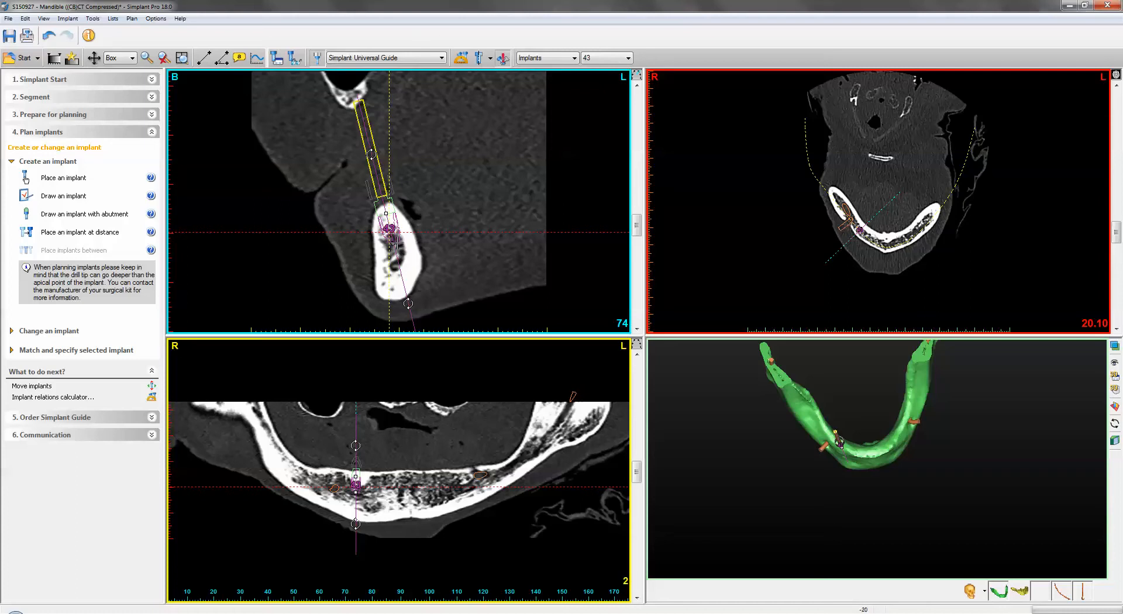
- Lengthen the implant to about 11 mm and fine-tune its axis and apex within the bone
left_click_drag(393, 244, 406, 272)
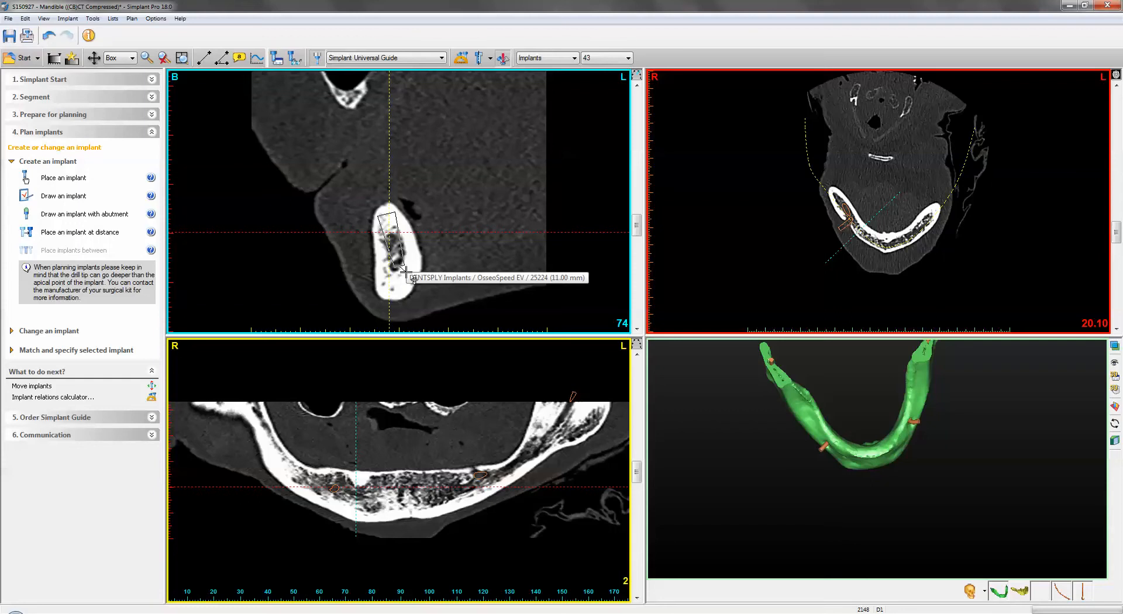
left_click_drag(405, 272, 405, 273)
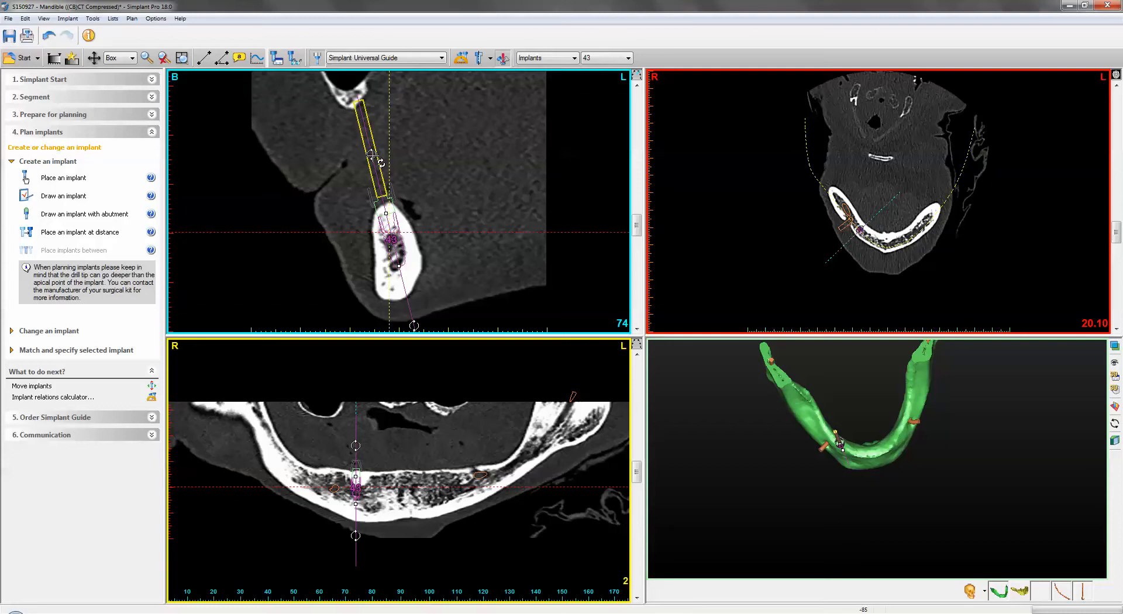
left_click_drag(372, 156, 371, 156)
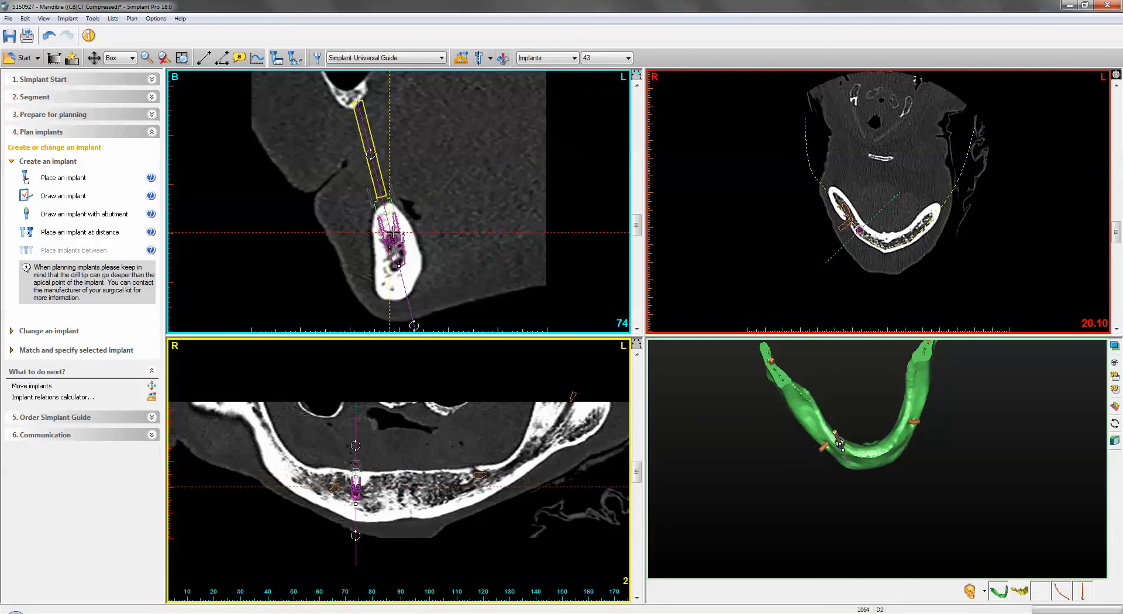
left_click(396, 242)
mouse_move(398, 244)
left_mouse_down()
mouse_move(404, 234)
mouse_move(396, 241)
left_mouse_up()
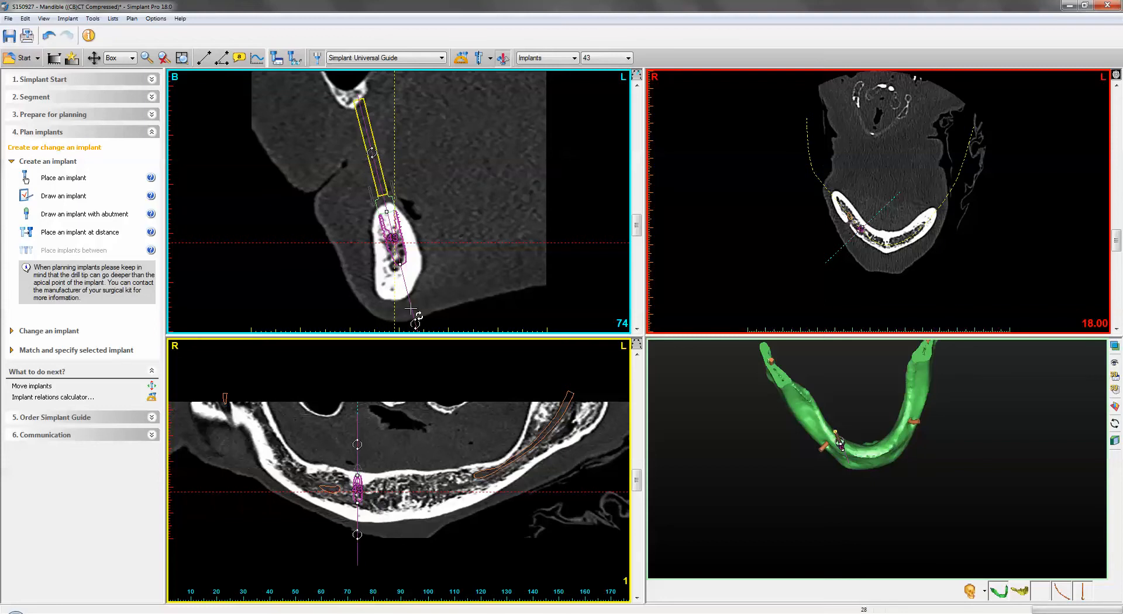
left_click_drag(411, 308, 406, 309)
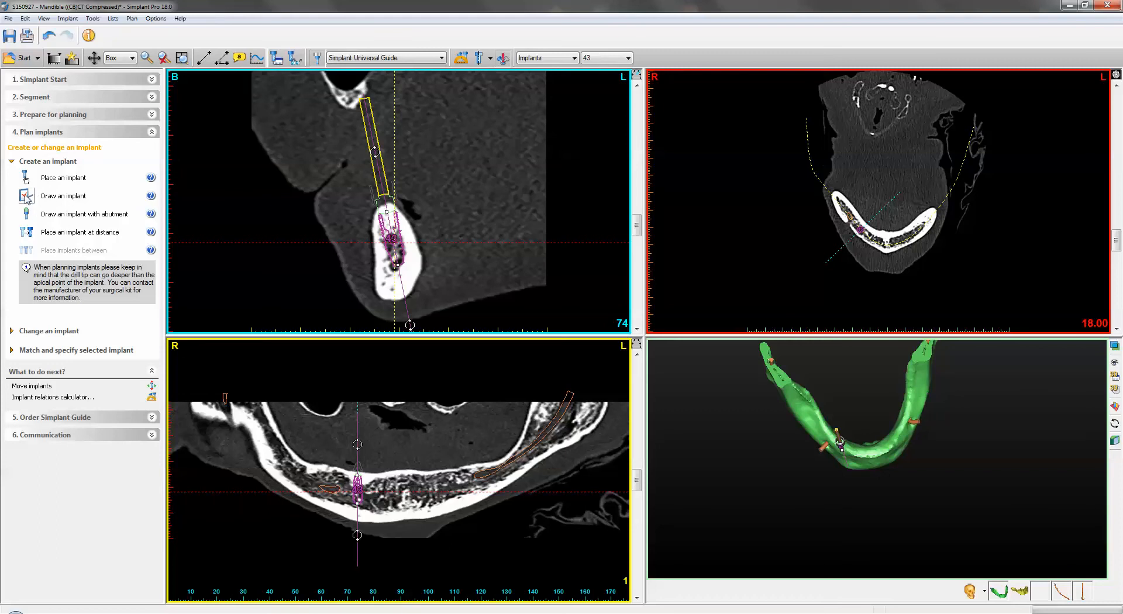
- Draw a new 6.00 mm OsseoSpeed EV implant in the left mandible cross-section at the site picked on the 3D model
left_click_drag(943, 476, 909, 493)
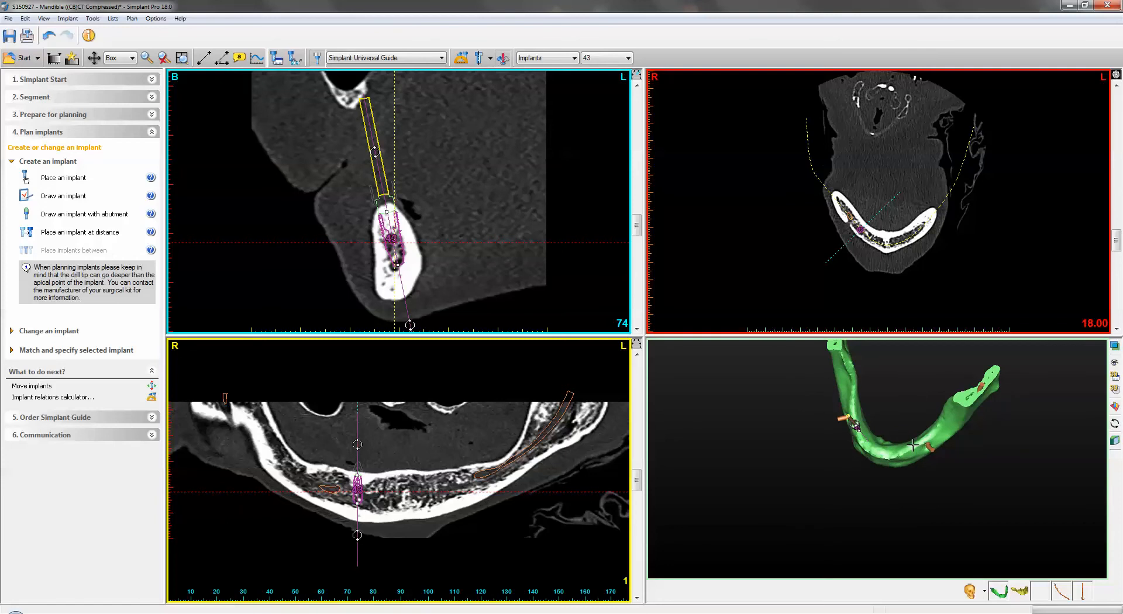
left_click(914, 446)
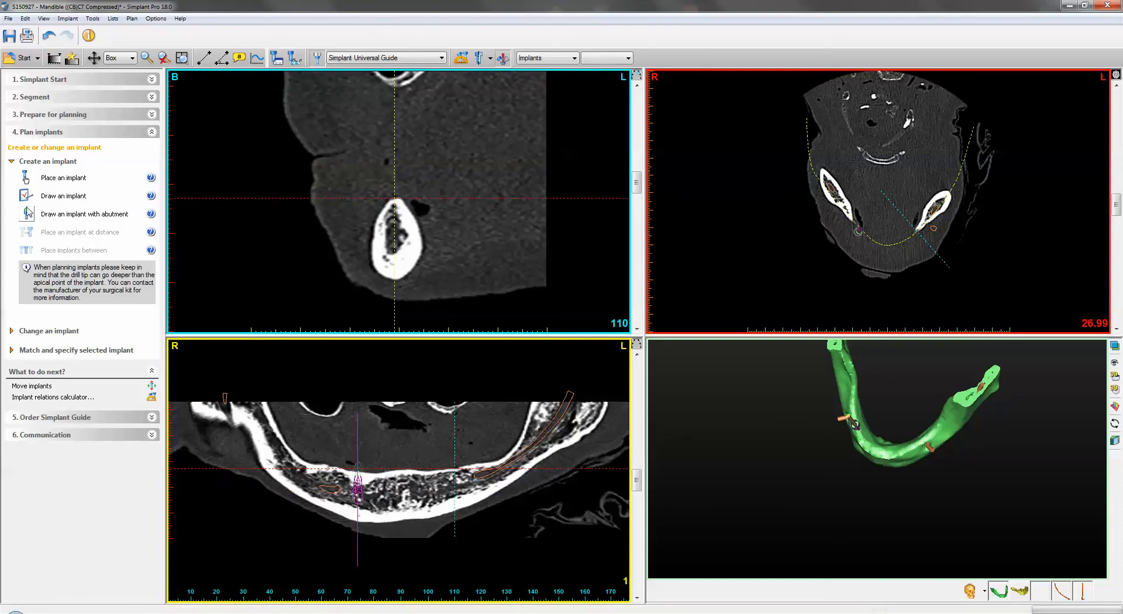
left_click(64, 196)
left_click_drag(398, 201, 414, 231)
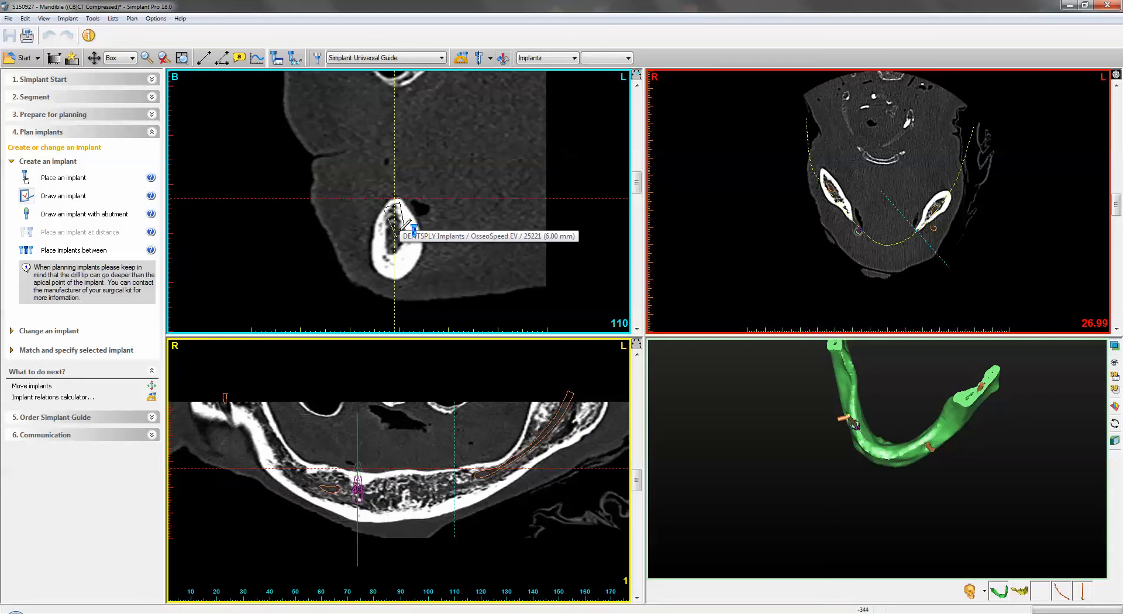
- Finish drawing the left implant at 8.00 mm length (25222) and adjust its head and apex within the bone
mouse_move(413, 227)
left_mouse_down()
mouse_move(403, 263)
mouse_move(395, 258)
mouse_move(422, 248)
mouse_move(388, 248)
mouse_move(433, 247)
mouse_move(405, 249)
left_mouse_up()
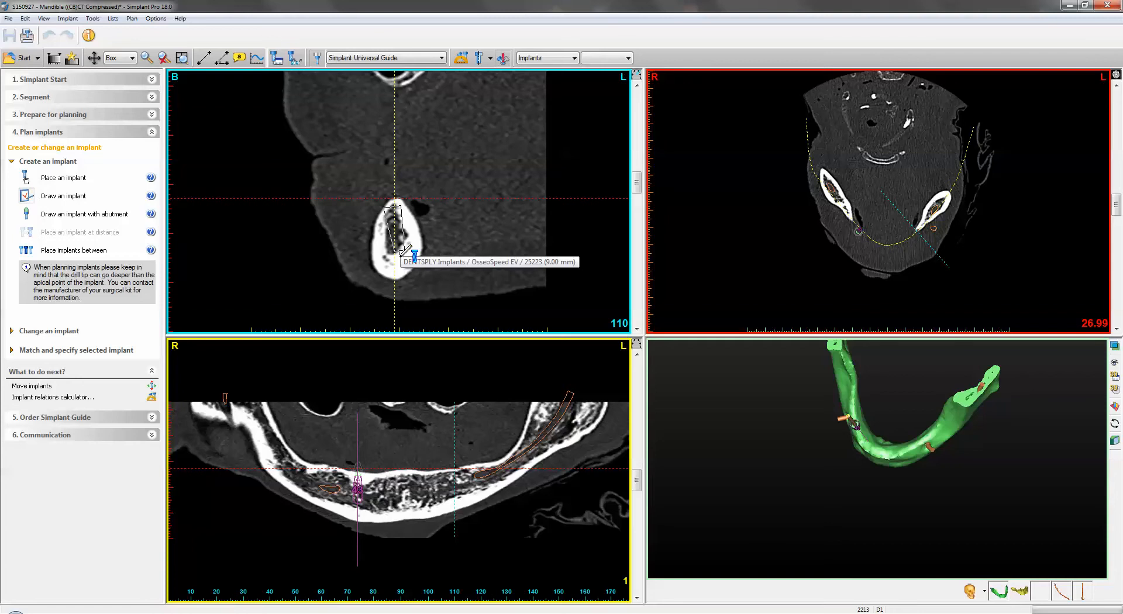
left_click_drag(406, 249, 405, 241)
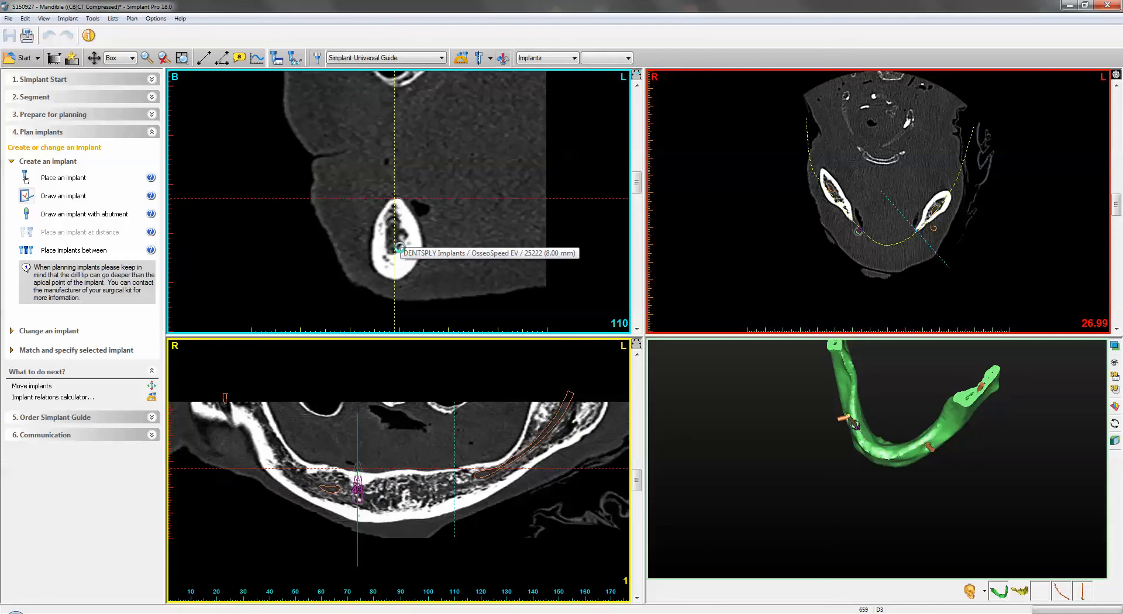
left_click(409, 240)
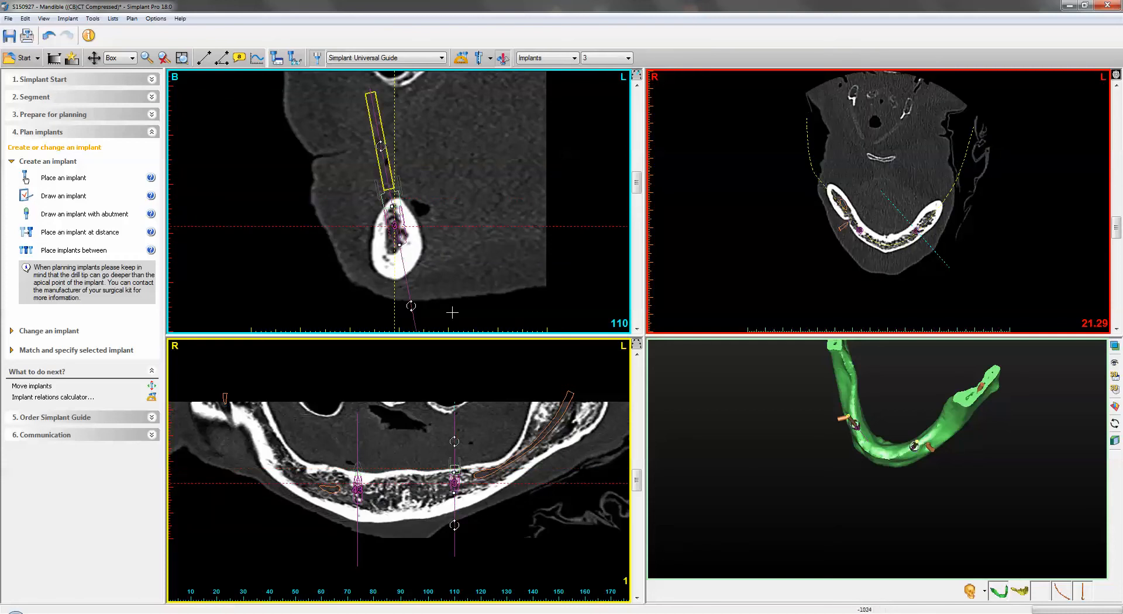
left_click_drag(399, 226, 402, 227)
left_click_drag(413, 306, 403, 306)
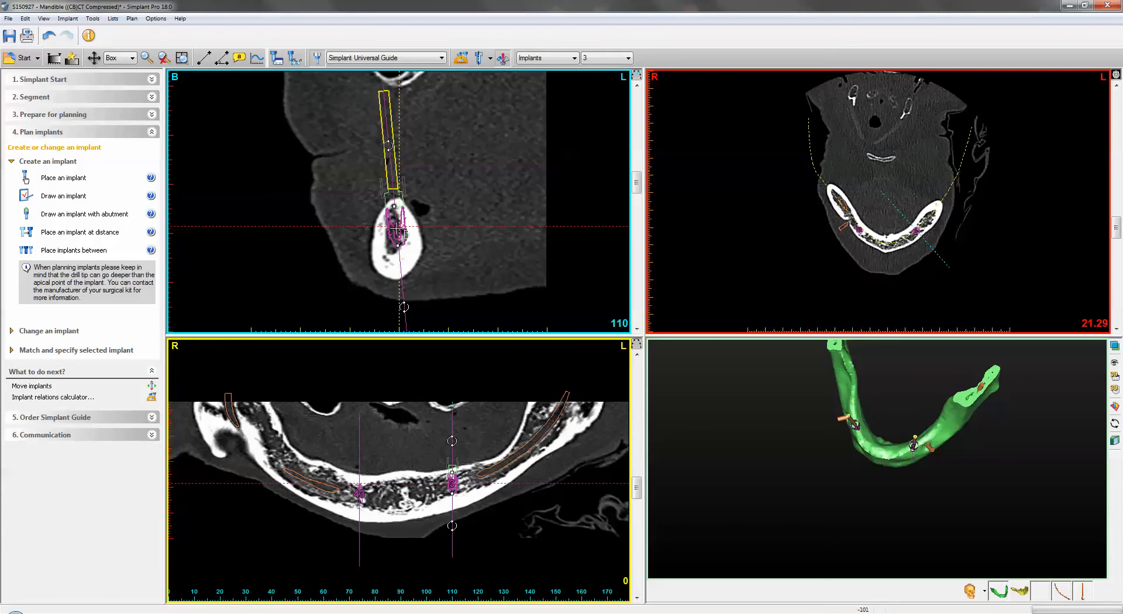
- Open the new implant's properties, assign it to tooth position 33 and rename it LR3
double_click(396, 228)
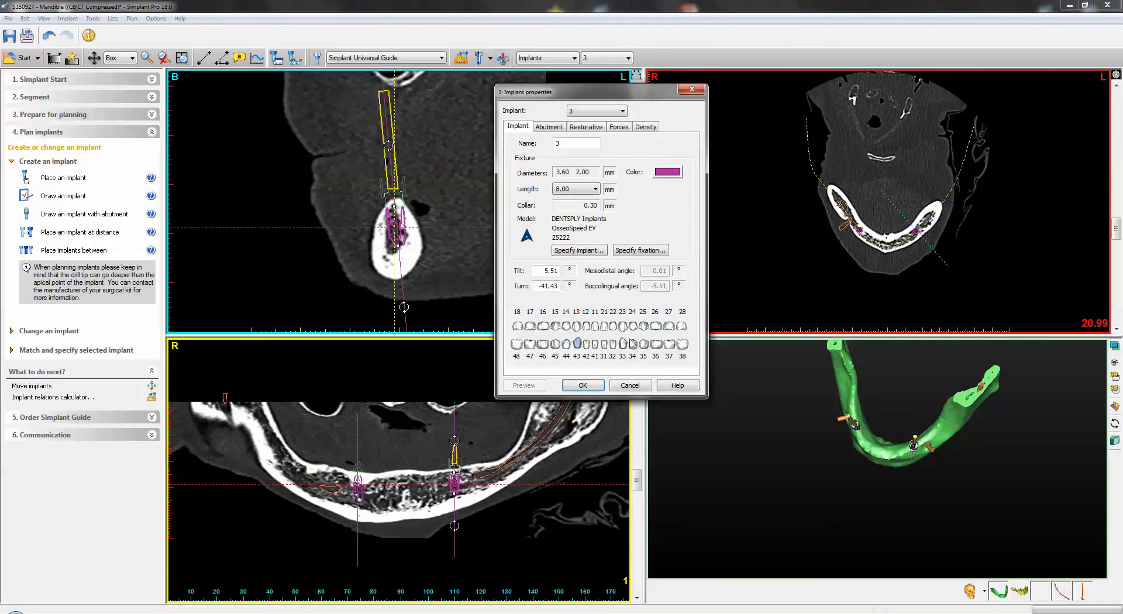
left_click(624, 344)
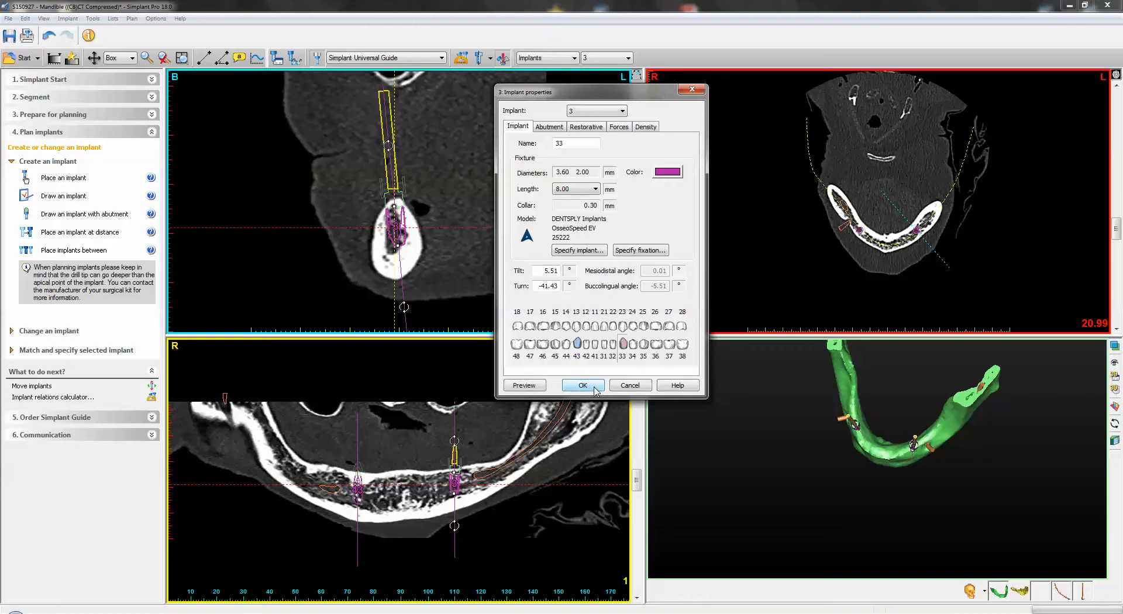
left_click(574, 145)
left_click_drag(565, 146, 542, 147)
left_click(576, 148)
left_click(583, 386)
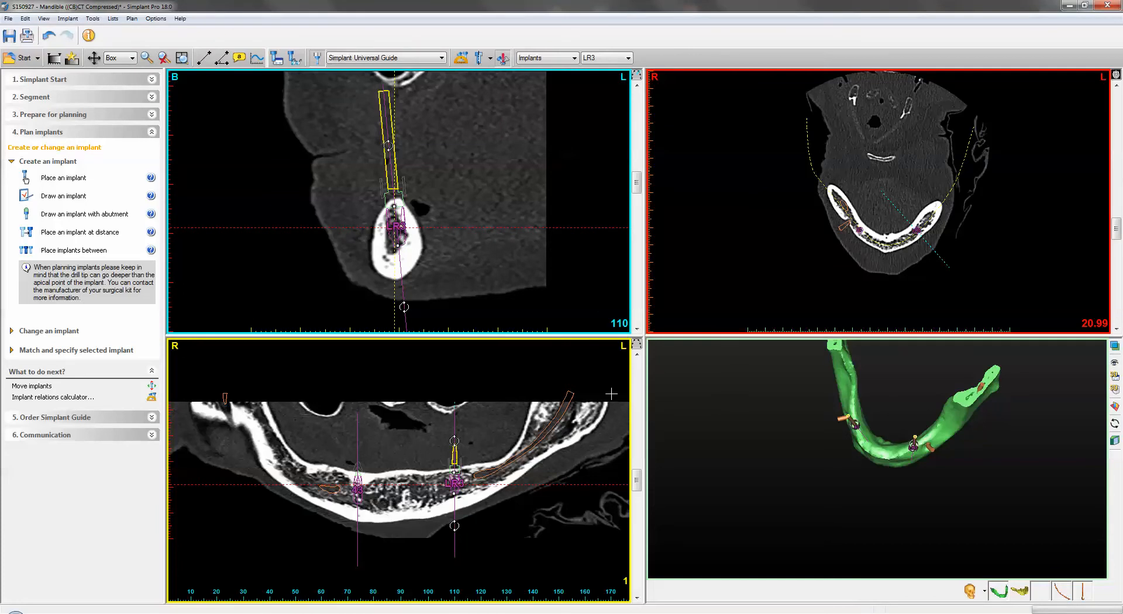
- Place two implants between 43 and LR3 at 7.00 mm minimal distance, aligned on the panoramic curve
right_click_drag(849, 475, 882, 443)
left_click(889, 381)
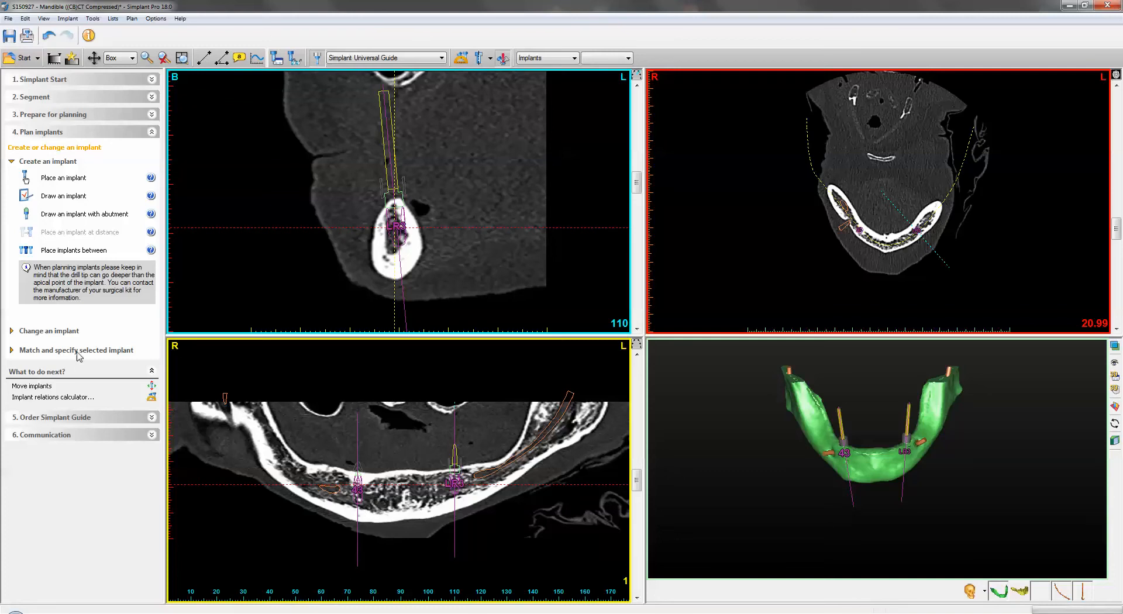
left_click(56, 257)
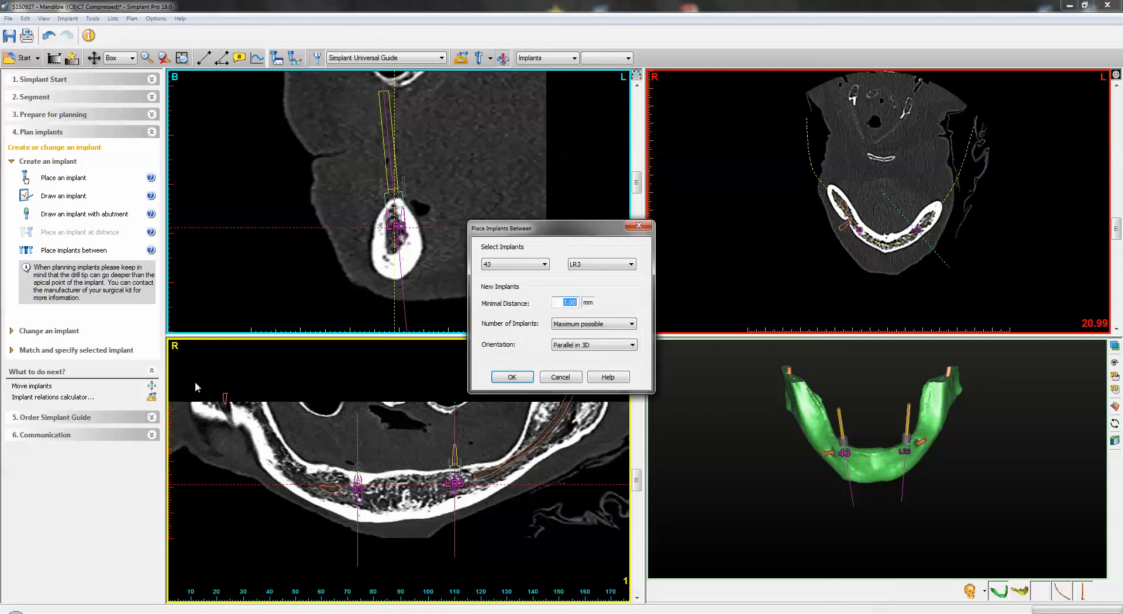
left_click(577, 330)
left_click(571, 350)
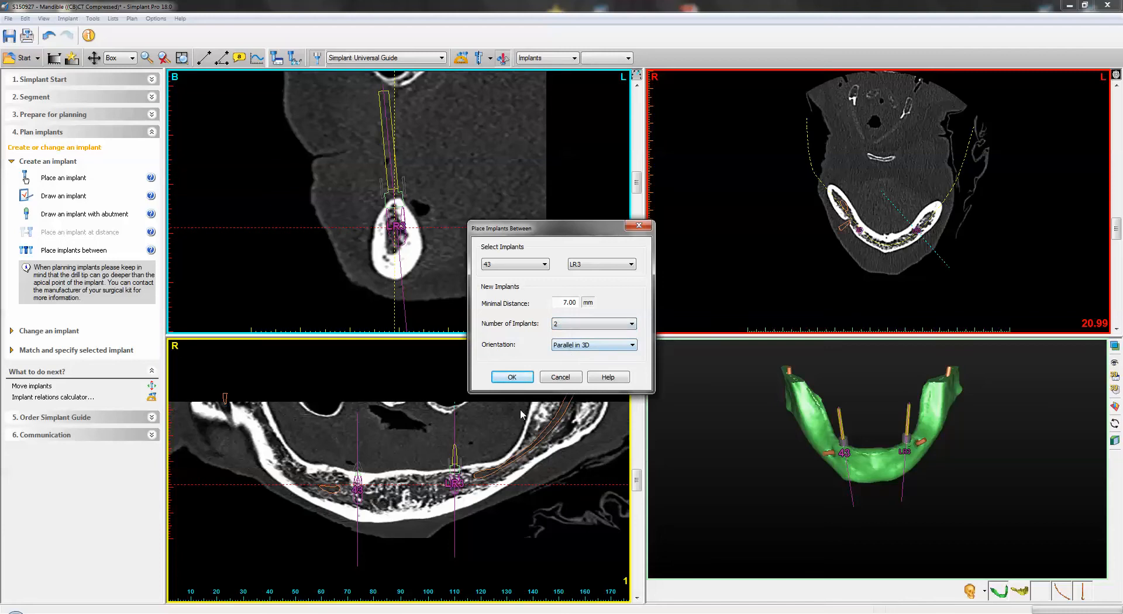
left_click(603, 348)
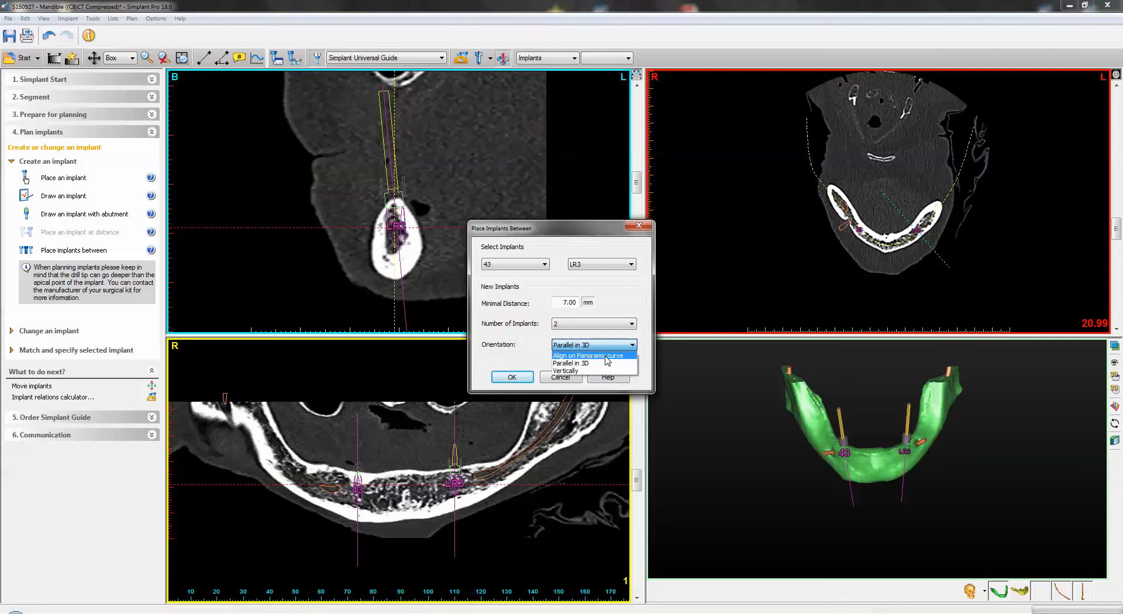
left_click(591, 356)
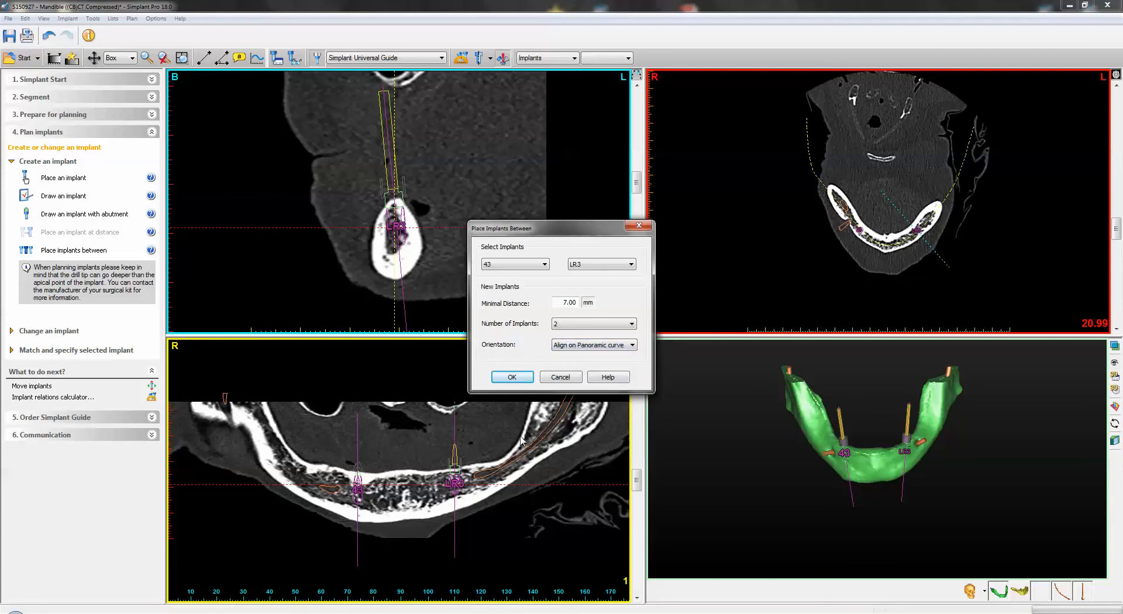
left_click(512, 377)
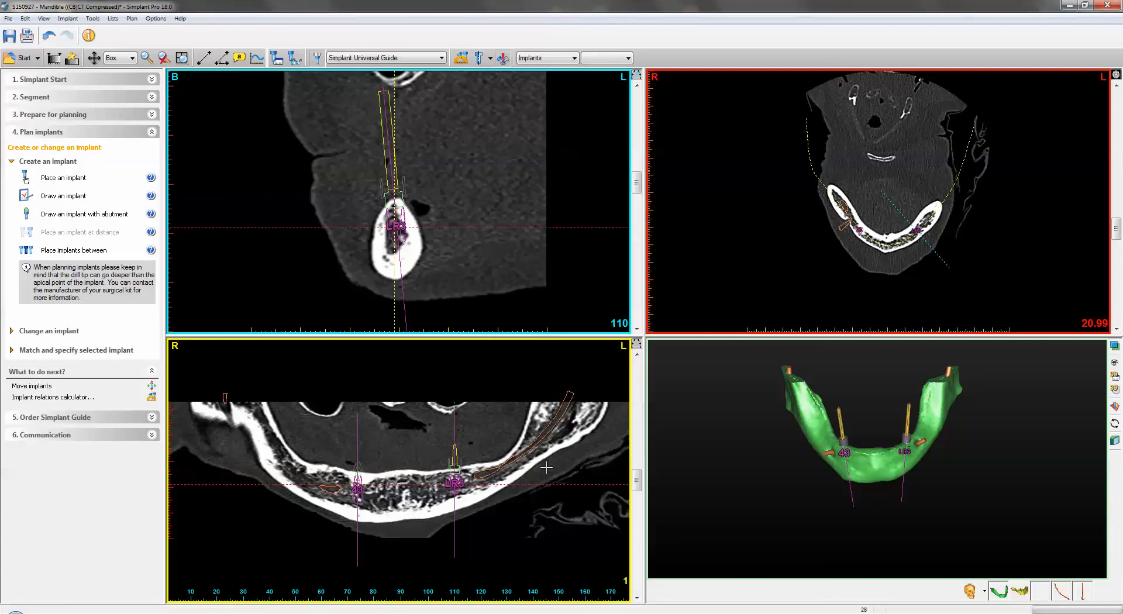
- Inspect the four planned implants in the enlarged 3D model from above and from the front
double_click(881, 443)
left_click_drag(792, 361, 788, 471)
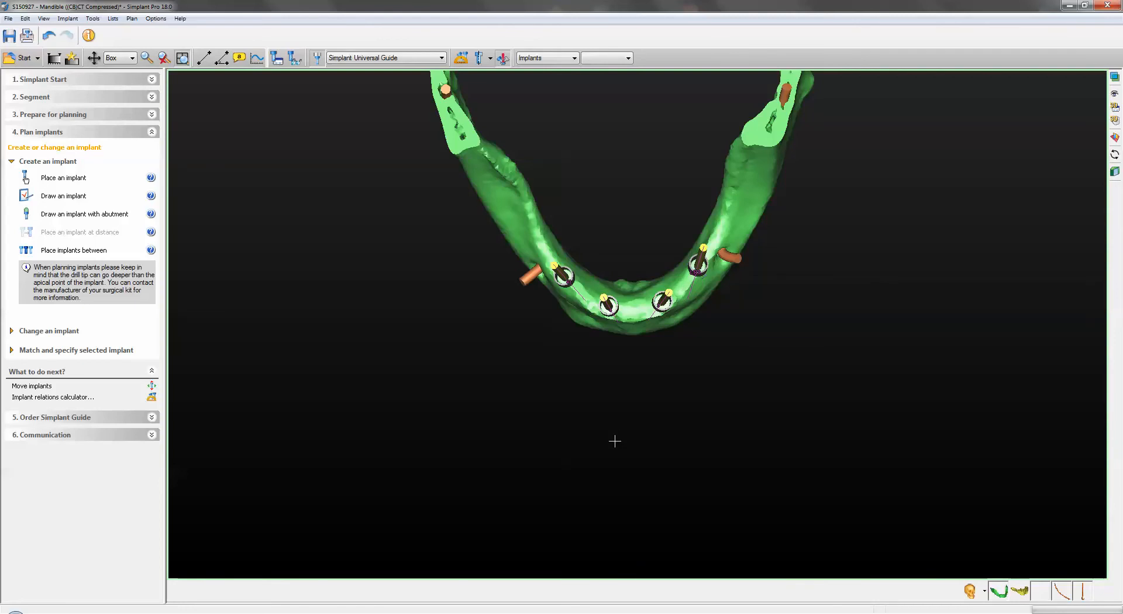
left_click_drag(642, 474, 653, 338)
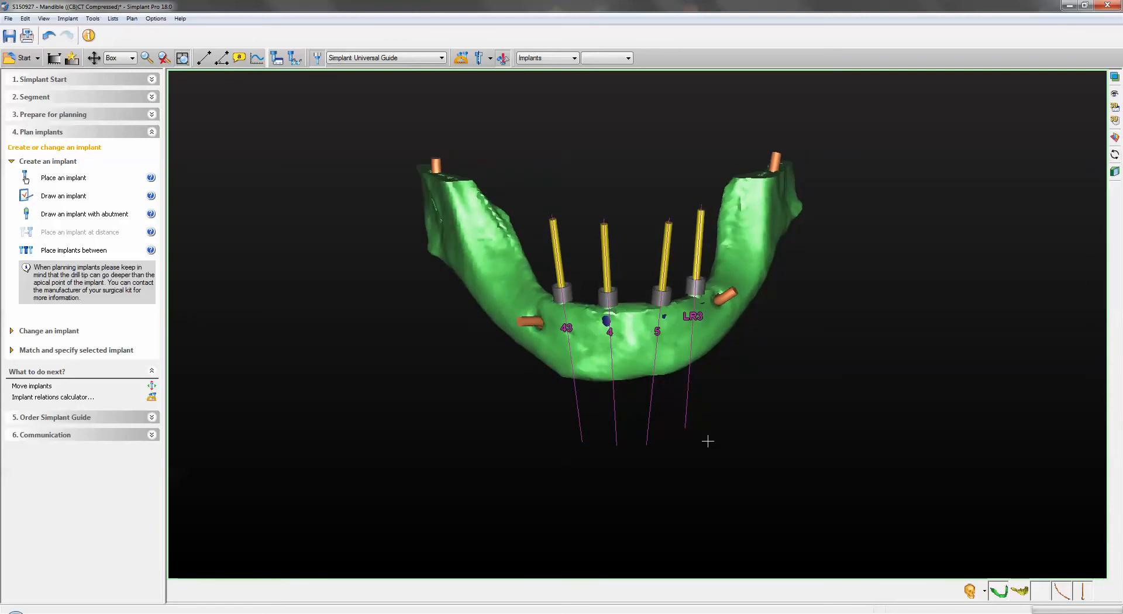
key("space")
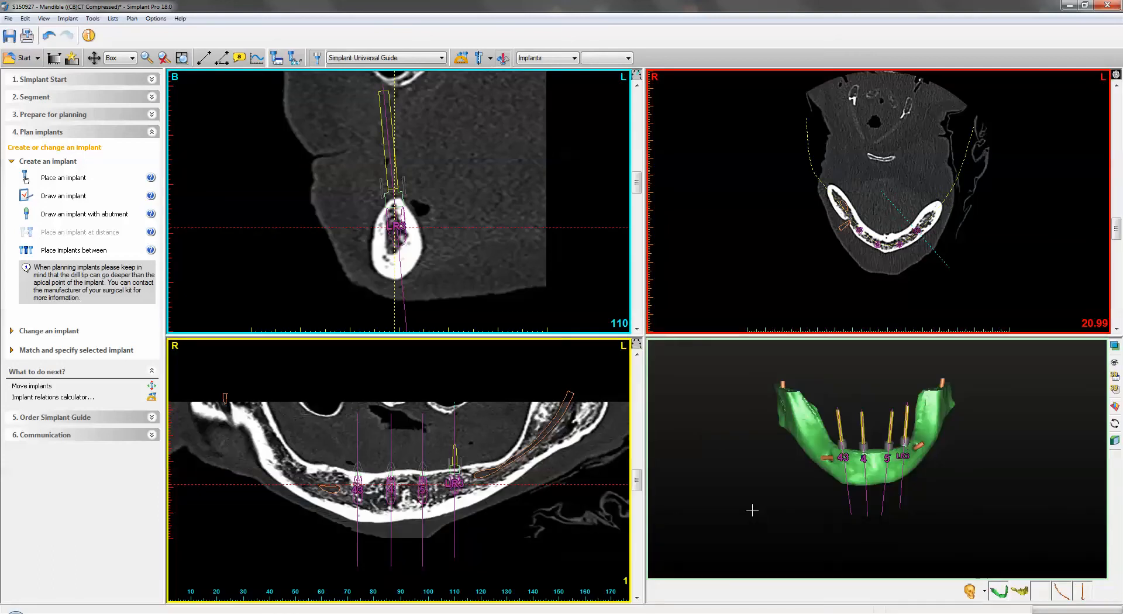
mouse_move(747, 498)
left_mouse_down()
mouse_move(731, 460)
mouse_move(742, 487)
left_mouse_up()
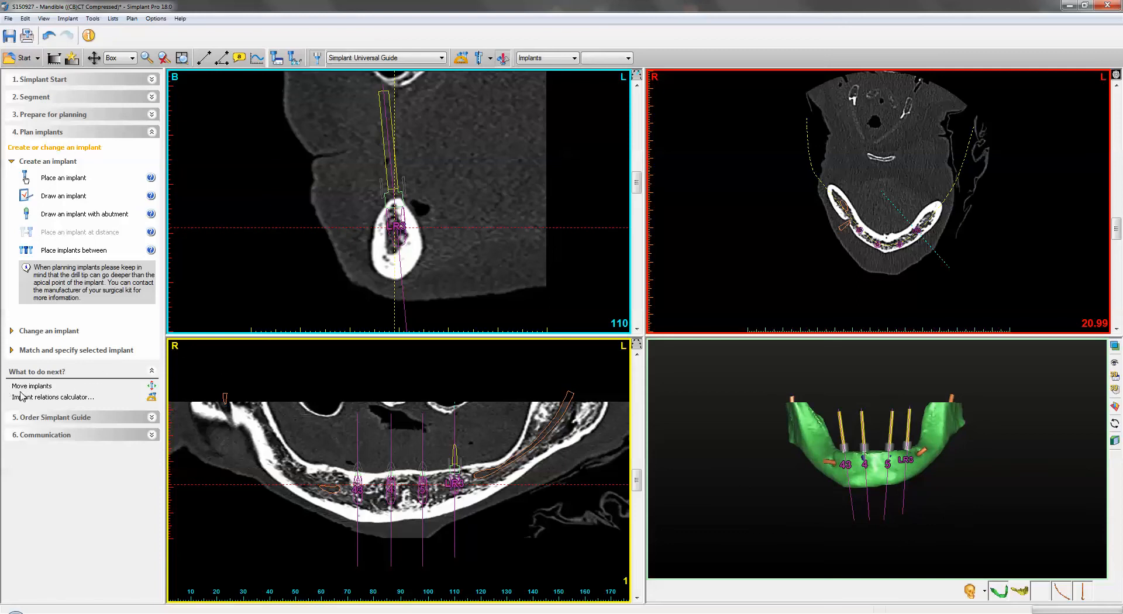
- Align implants 43, 5 and LR3 parallel in 3D to reference implant 4 with Move implants
left_click(38, 387)
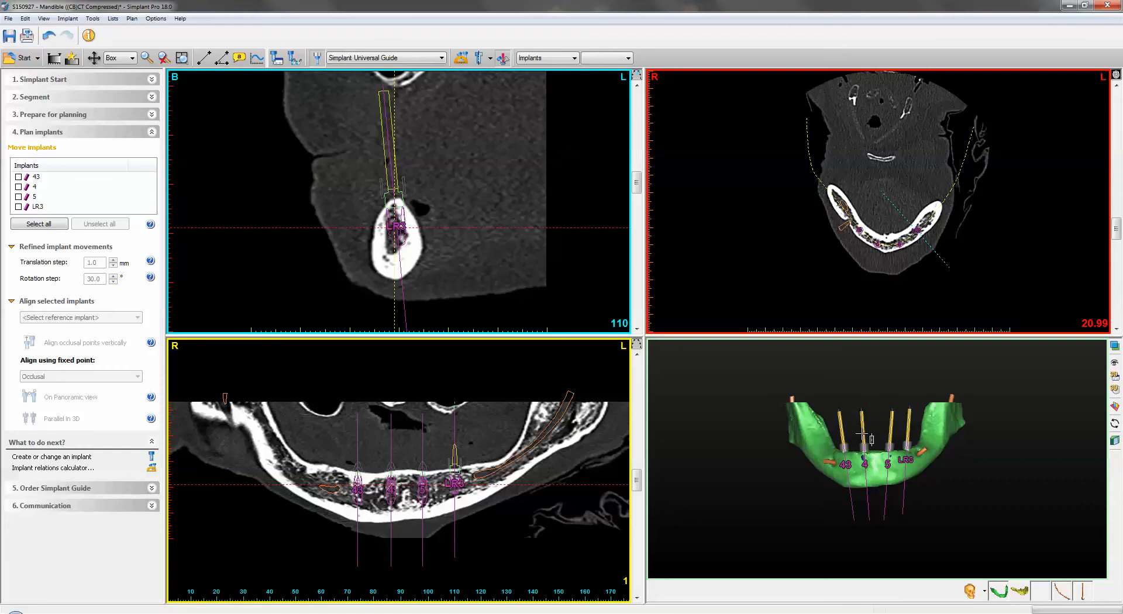
right_click_drag(967, 428, 975, 426)
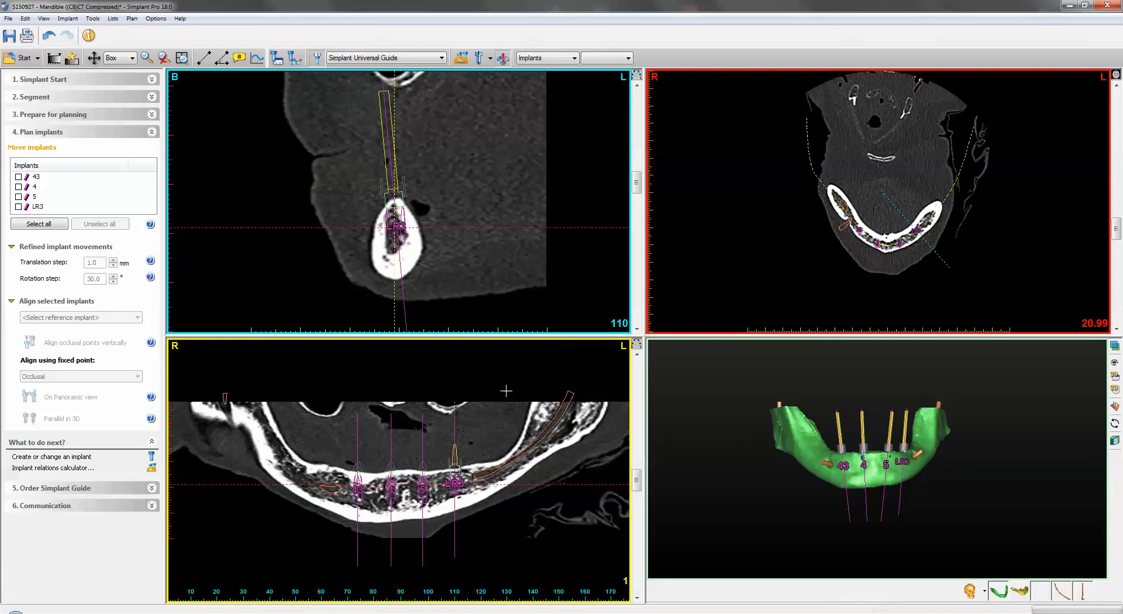
left_click(18, 177)
left_click(18, 197)
left_click(18, 206)
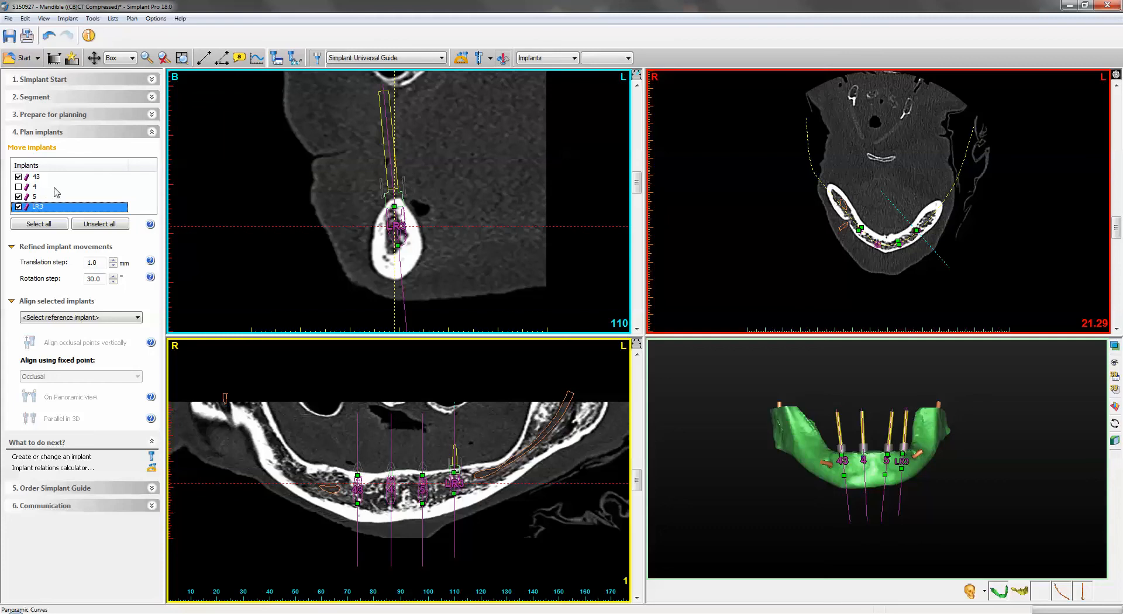
left_click(91, 317)
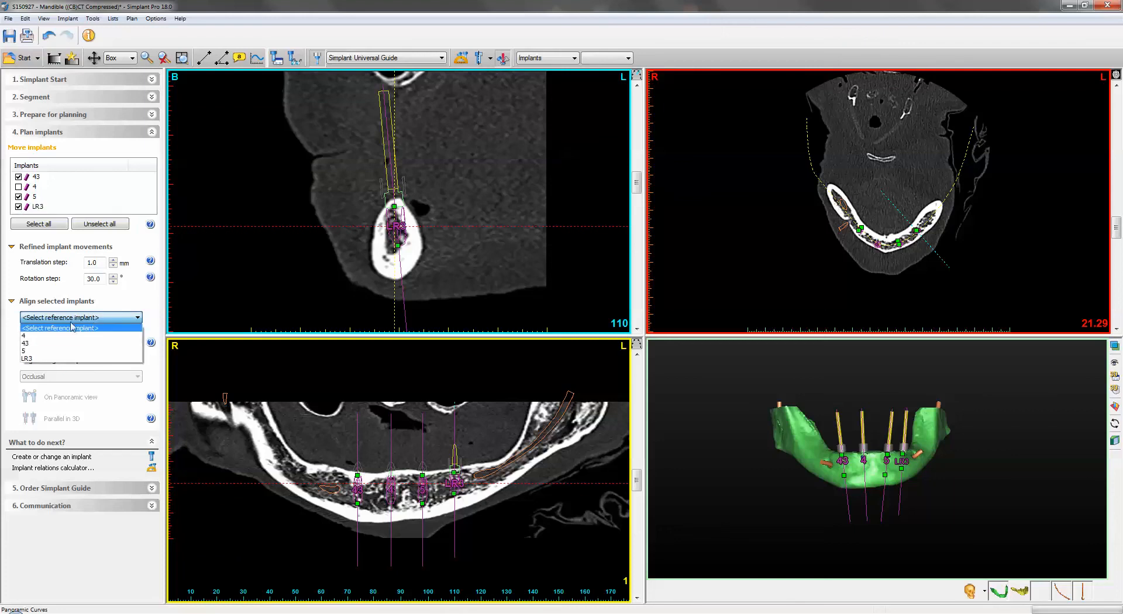
left_click(45, 336)
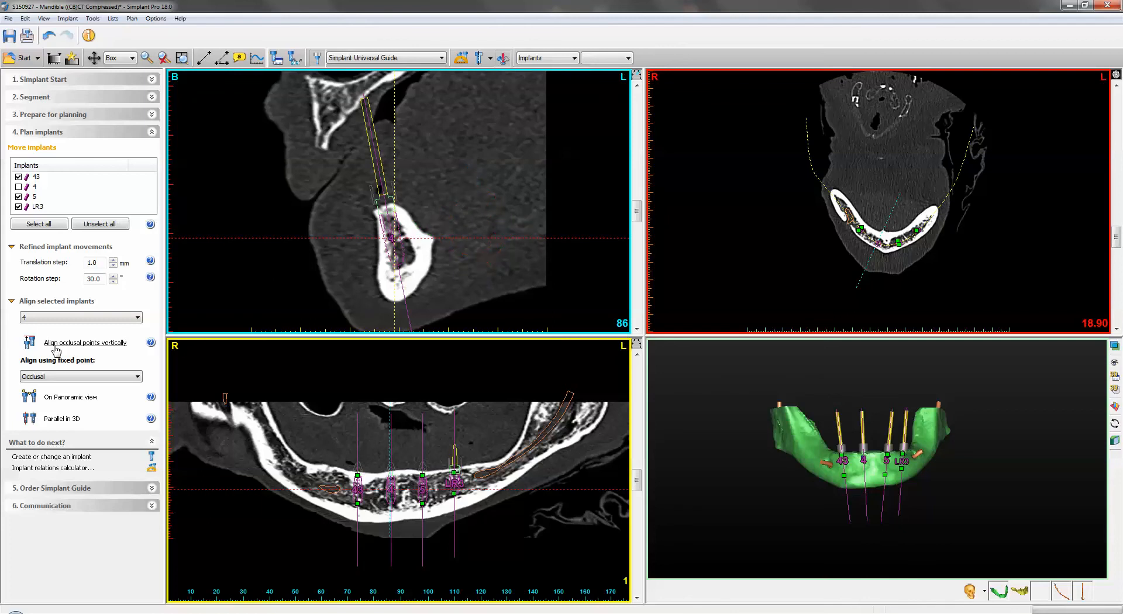
left_click(64, 420)
- Nudge the selected implants one translation step with the move handle and leave the Move implants tool
left_click_drag(996, 474, 993, 522)
mouse_move(456, 198)
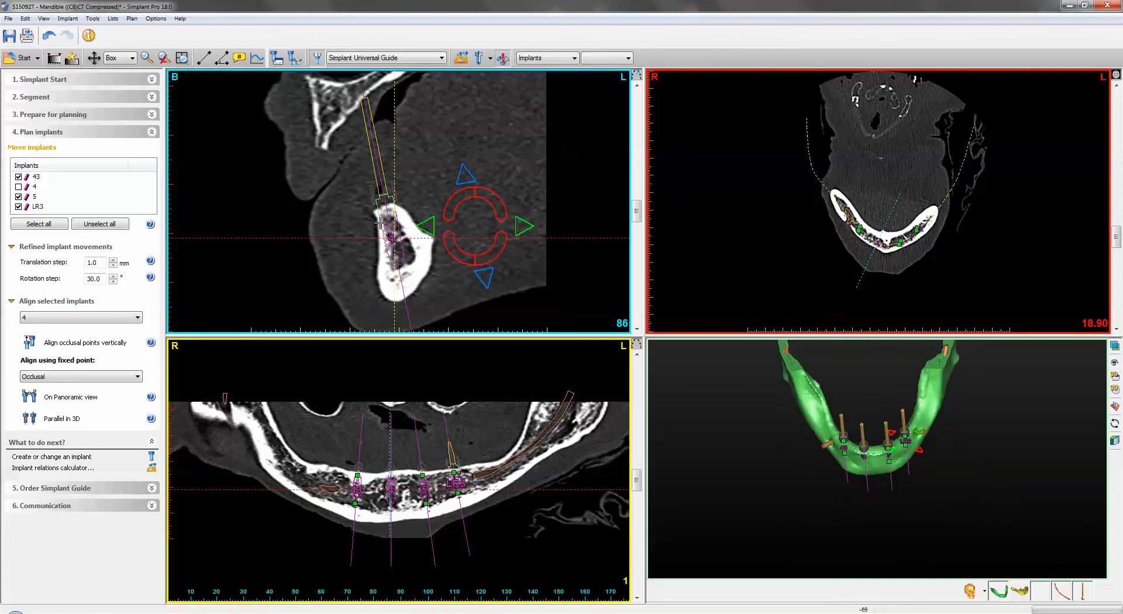
left_click(528, 227)
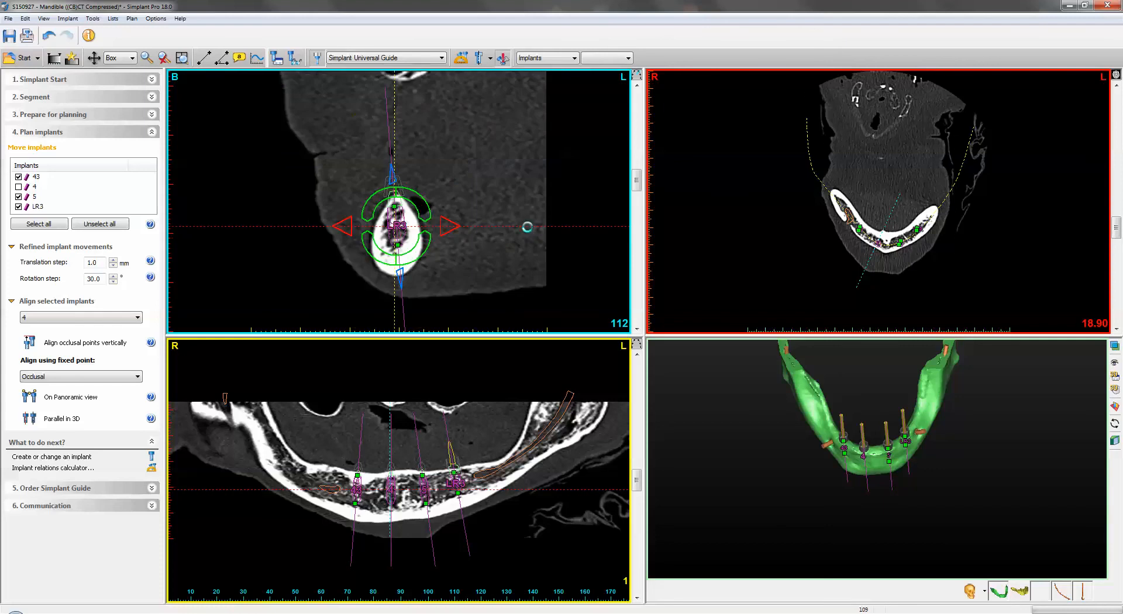
mouse_move(448, 499)
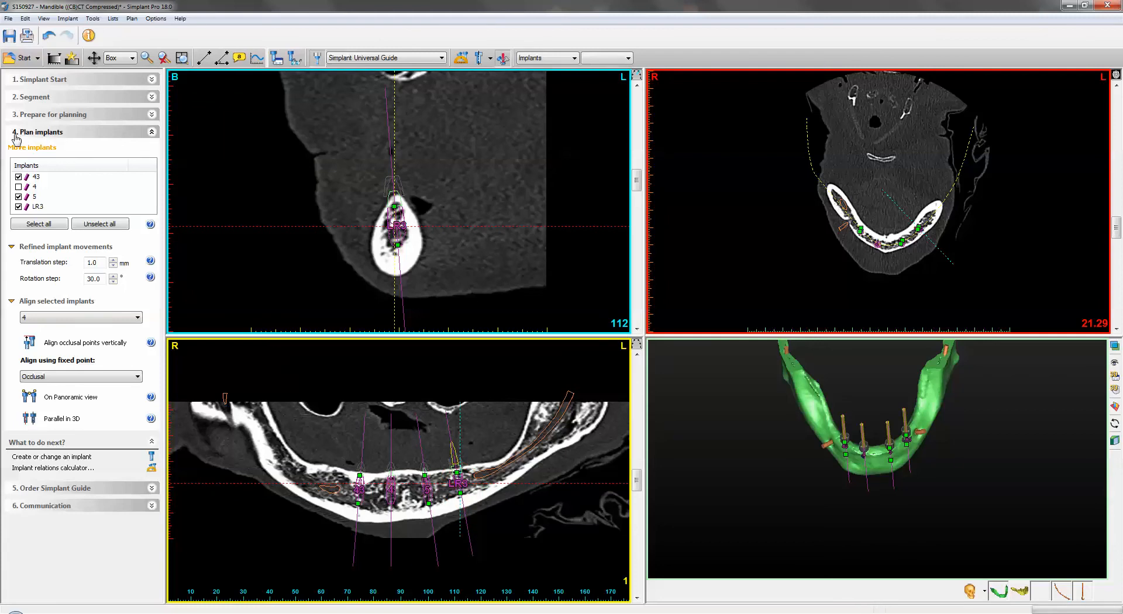
left_click(59, 133)
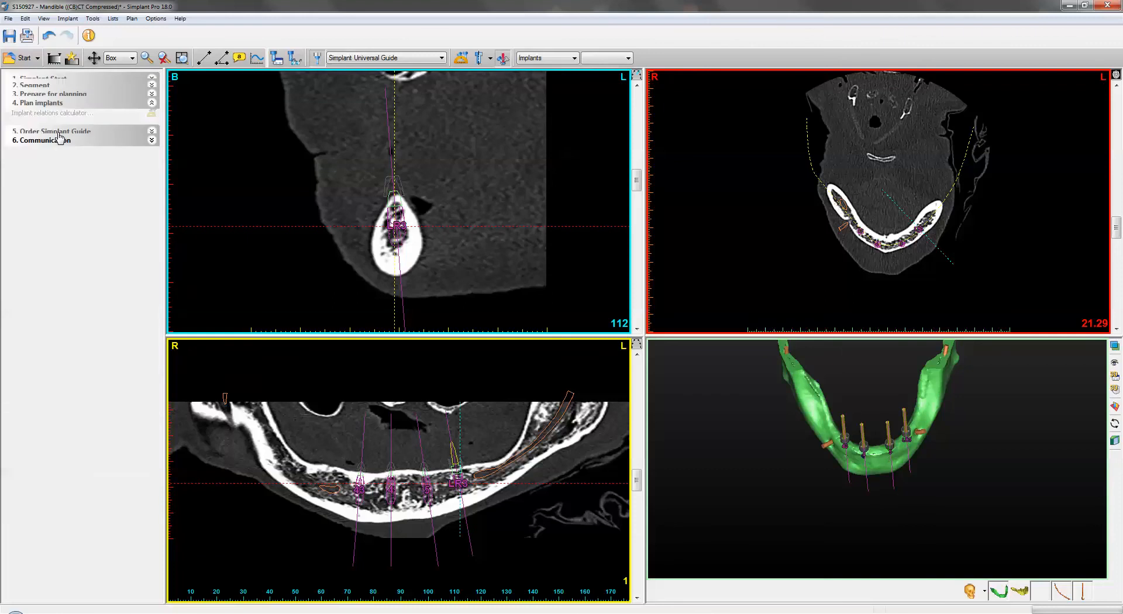
- Select implants 5, 4, 43 and LR3 in turn and fine-tune each one's position in its cross-section
left_click(892, 457)
left_click_drag(392, 240, 397, 240)
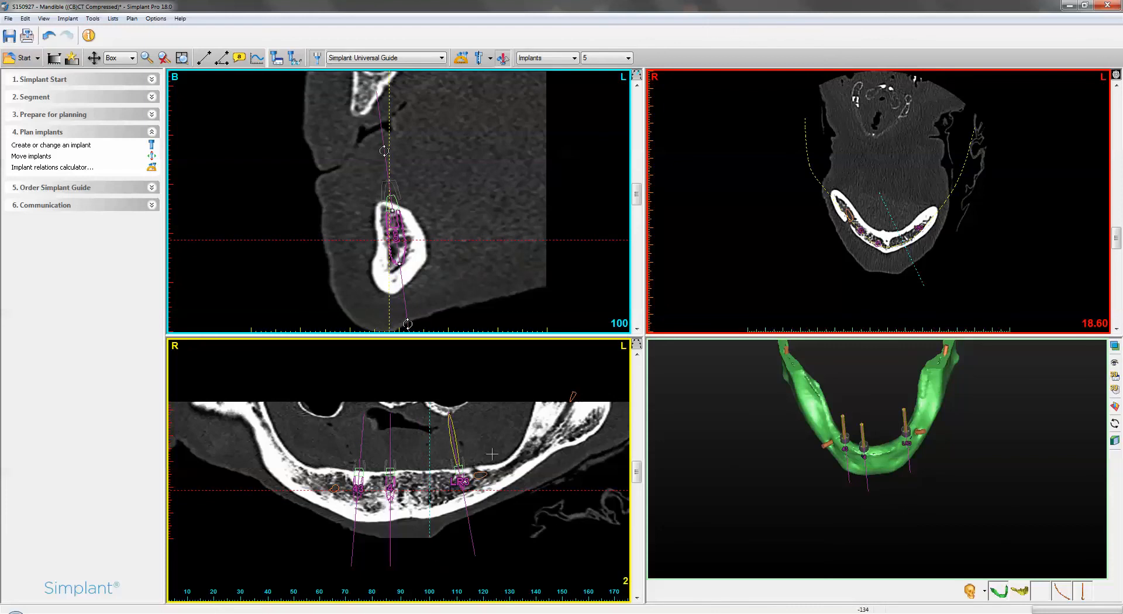
left_click(864, 457)
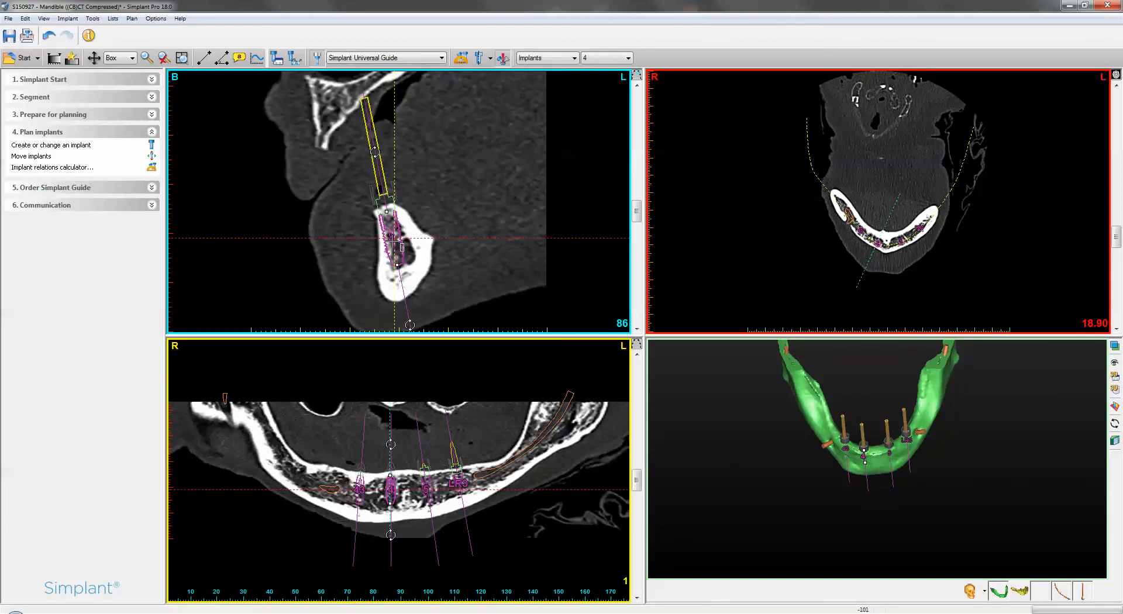
left_click_drag(395, 243, 398, 238)
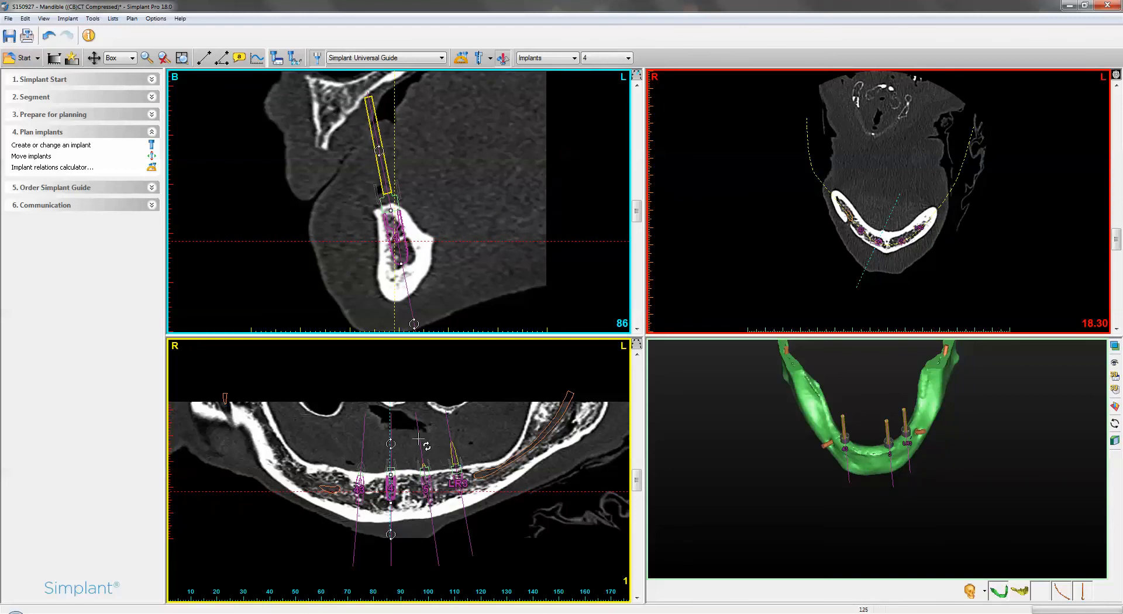
left_click(846, 451)
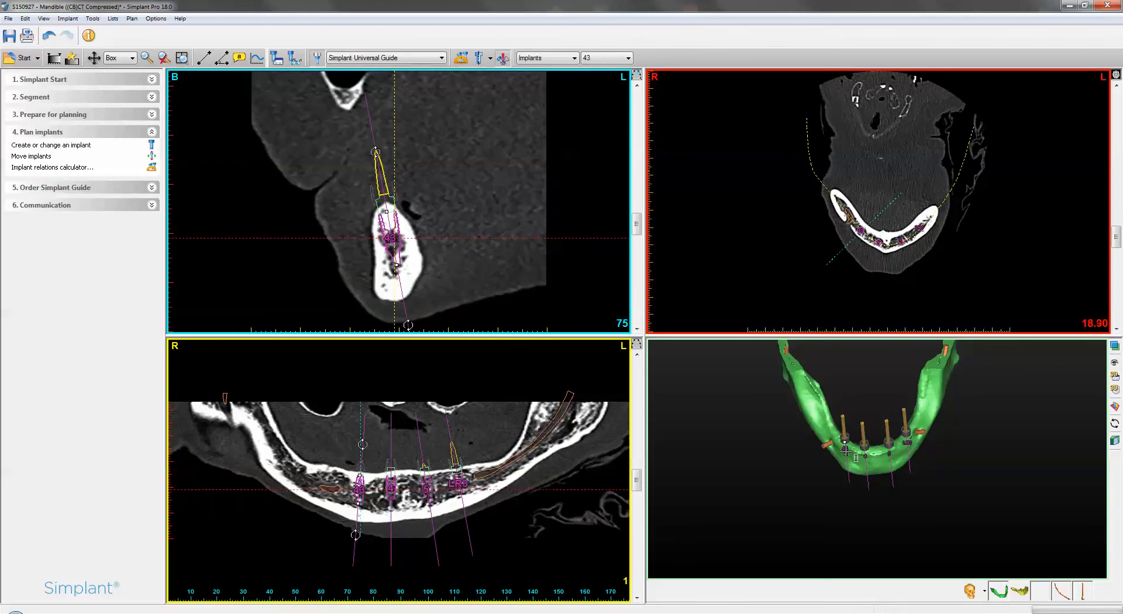
left_click(906, 439)
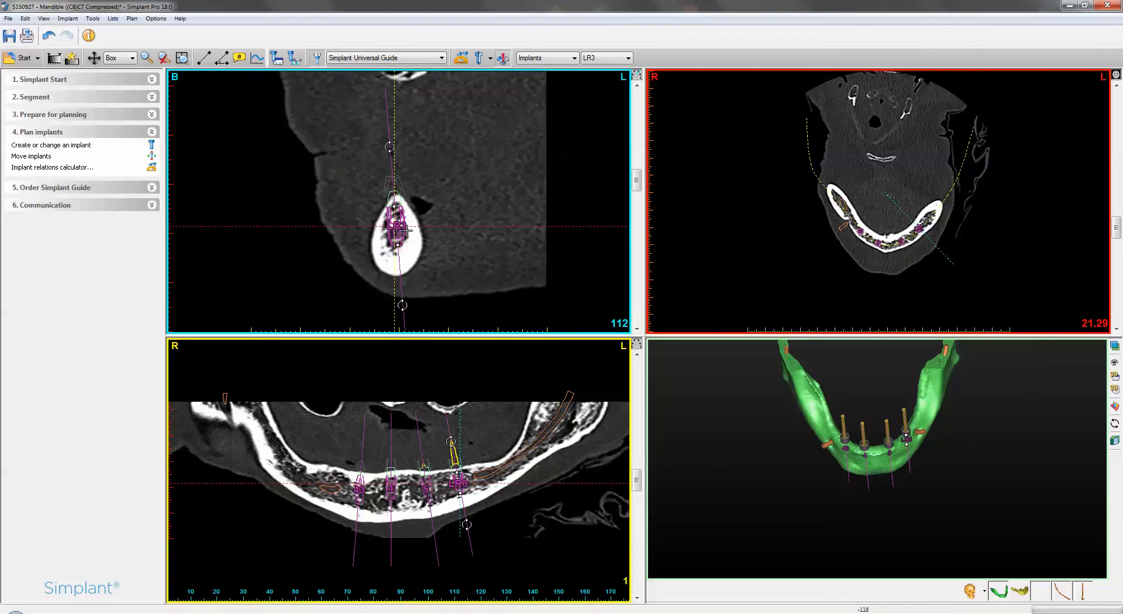
left_click_drag(405, 231, 407, 234)
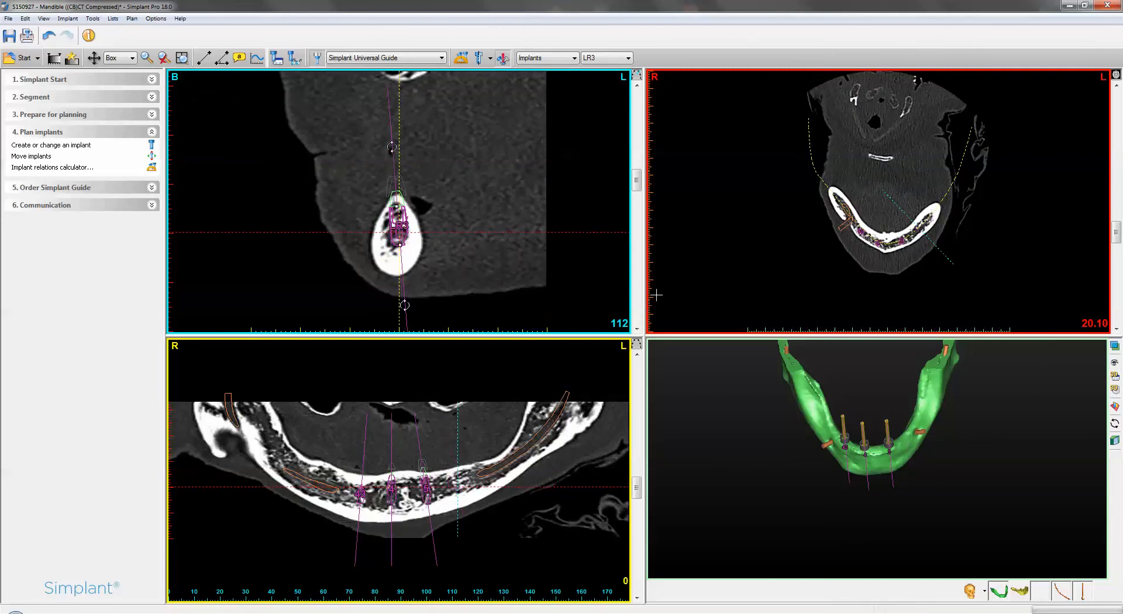
left_click_drag(988, 506, 996, 465)
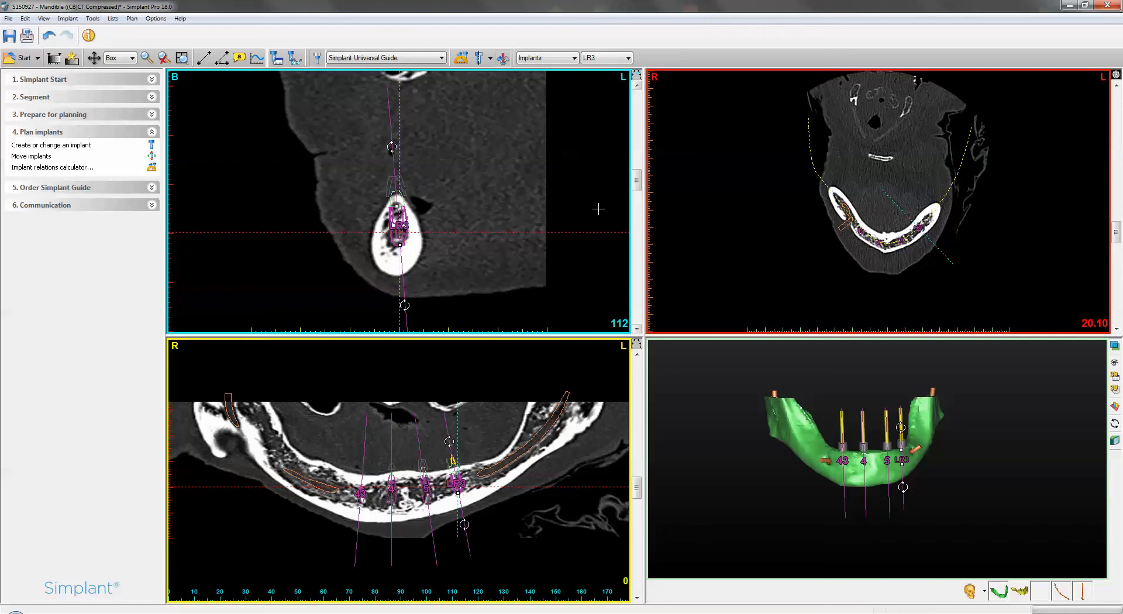
- Review implant angles in the implant relations calculator, then undo the last implant change
left_click(462, 61)
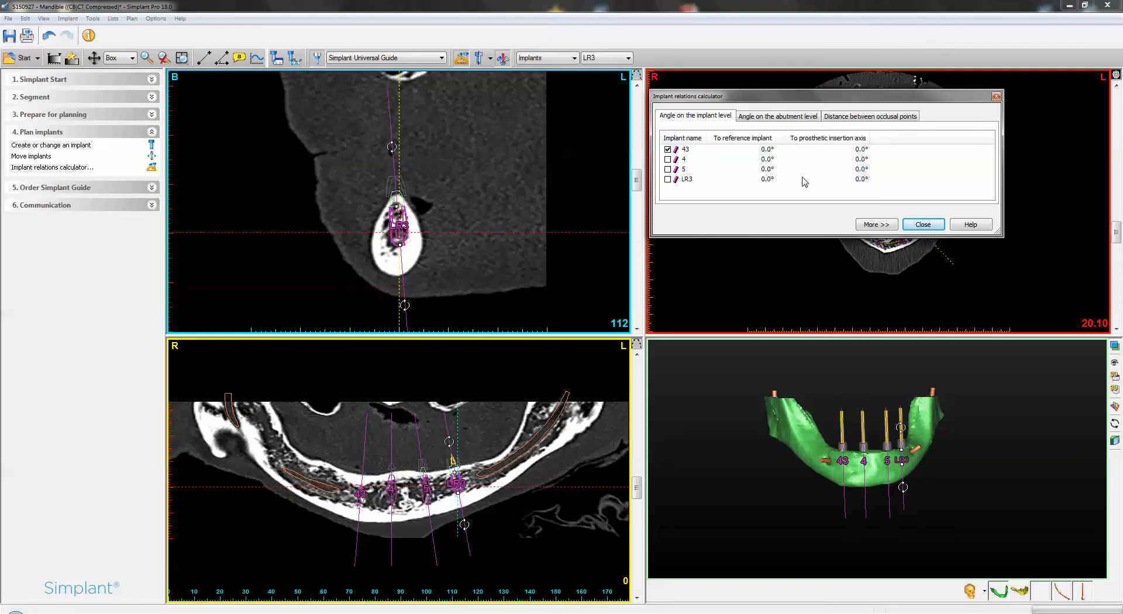
left_click(923, 224)
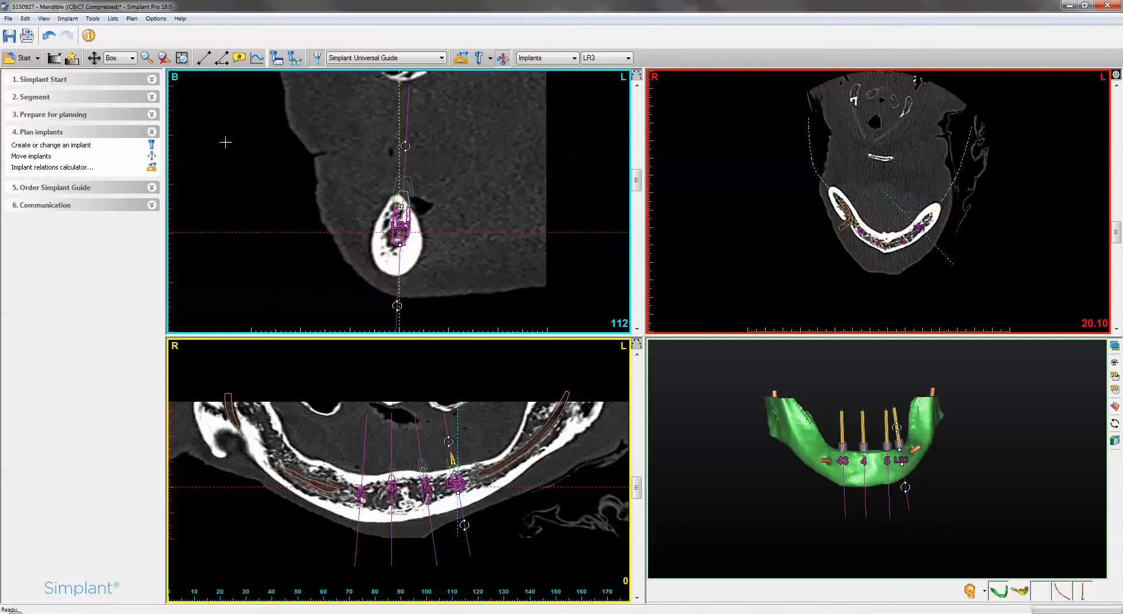
left_click(48, 36)
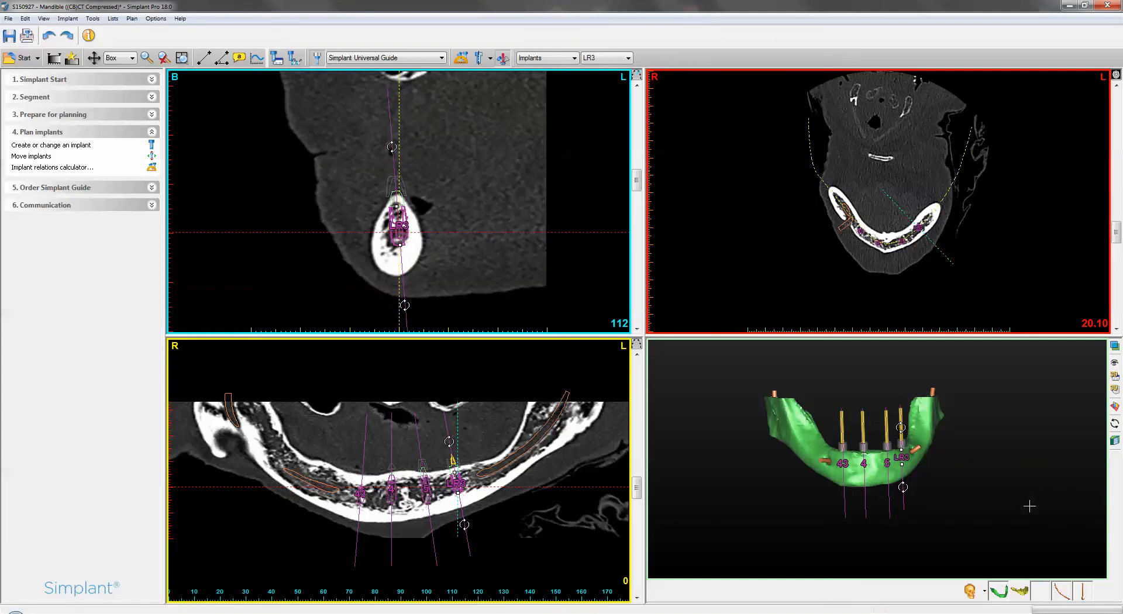
- Try placing an implant at 7 mm distance to the left, parallel in 3D, and undo it
left_click_drag(1030, 506, 952, 522)
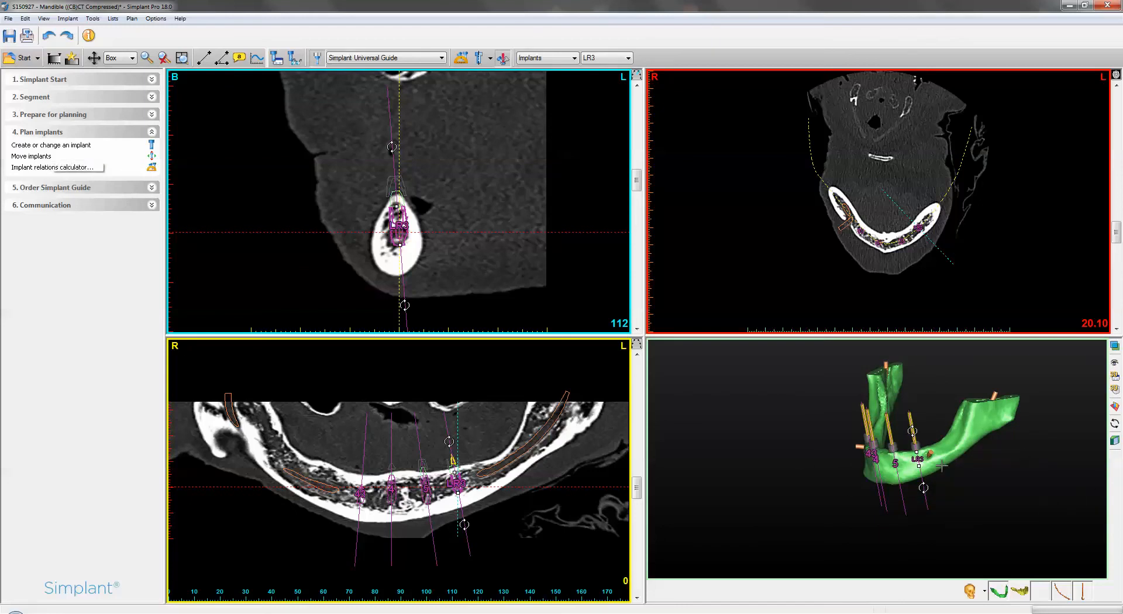
left_click(46, 146)
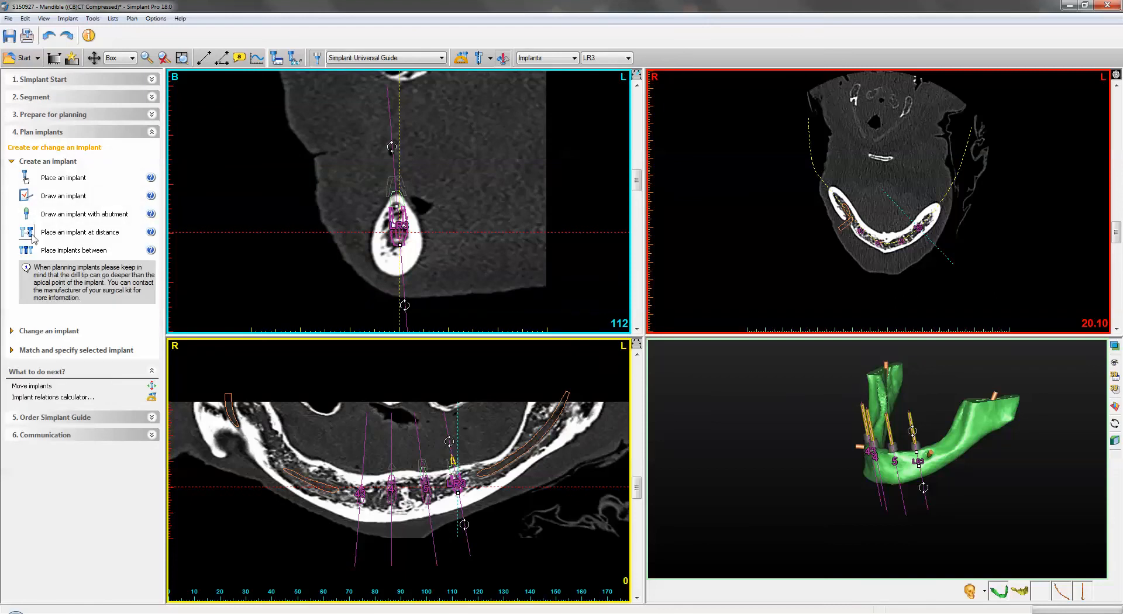
left_click(91, 232)
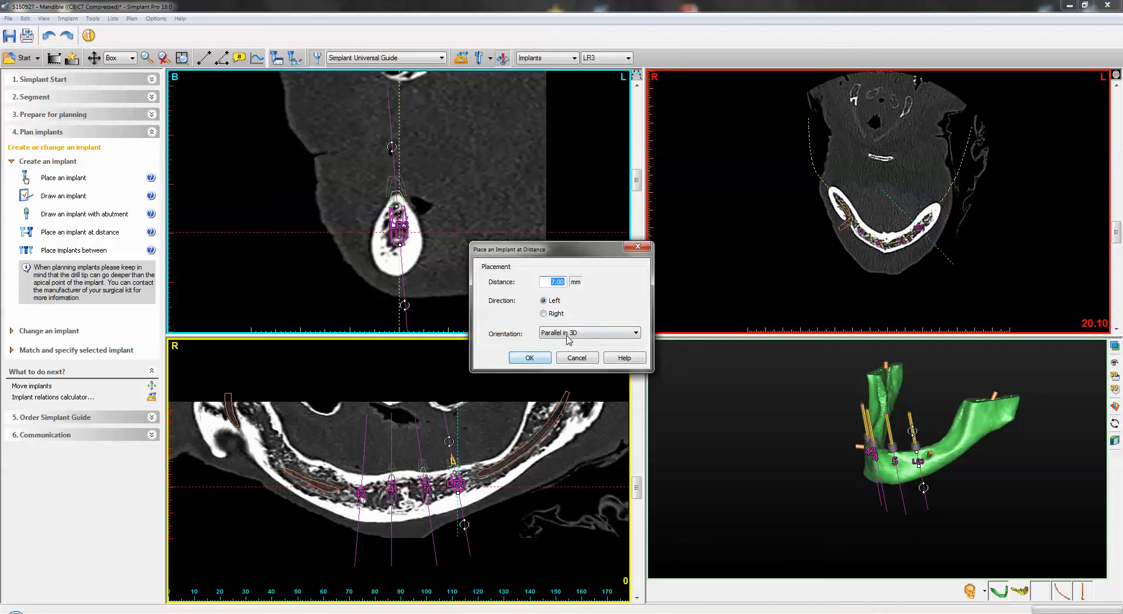
left_click(529, 358)
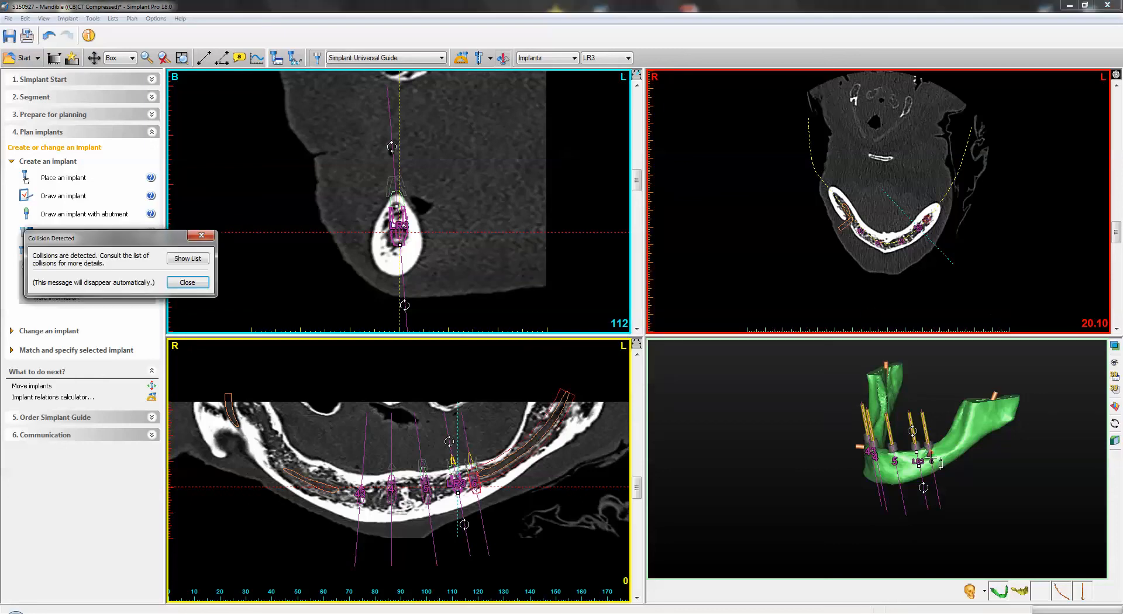
left_click(197, 284)
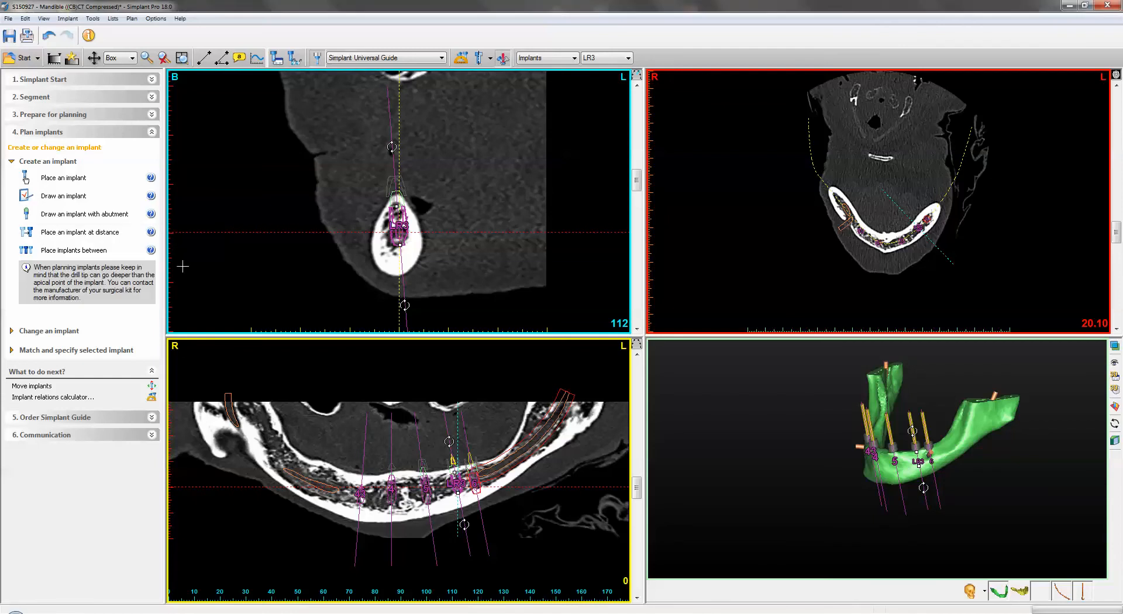
left_click(49, 36)
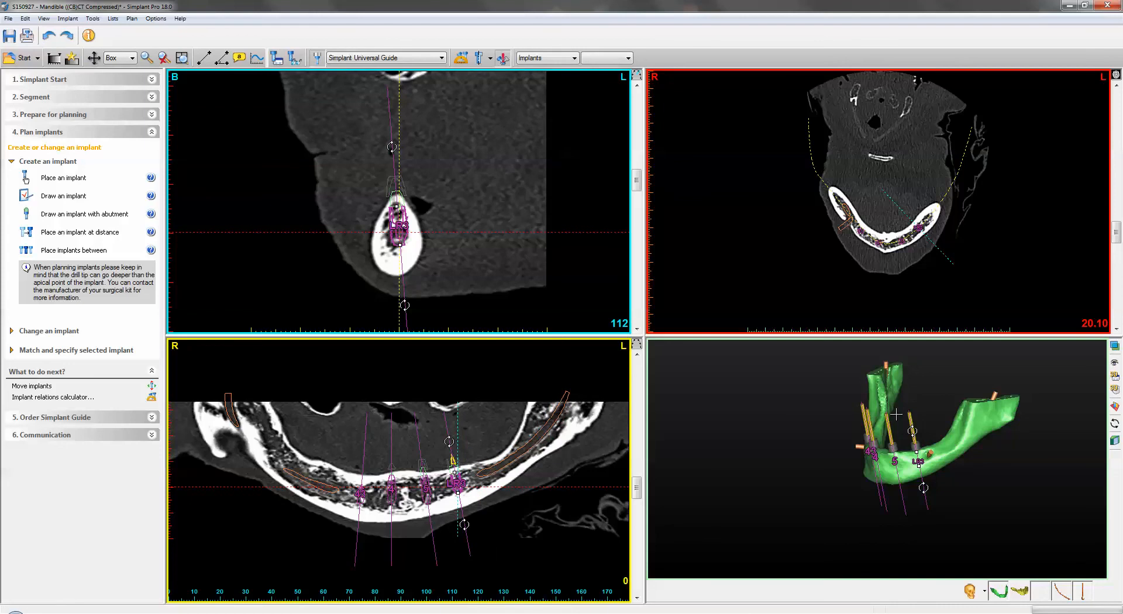
- Place an implant at a distance of 14 mm to the left, parallel in 3D
left_click(64, 238)
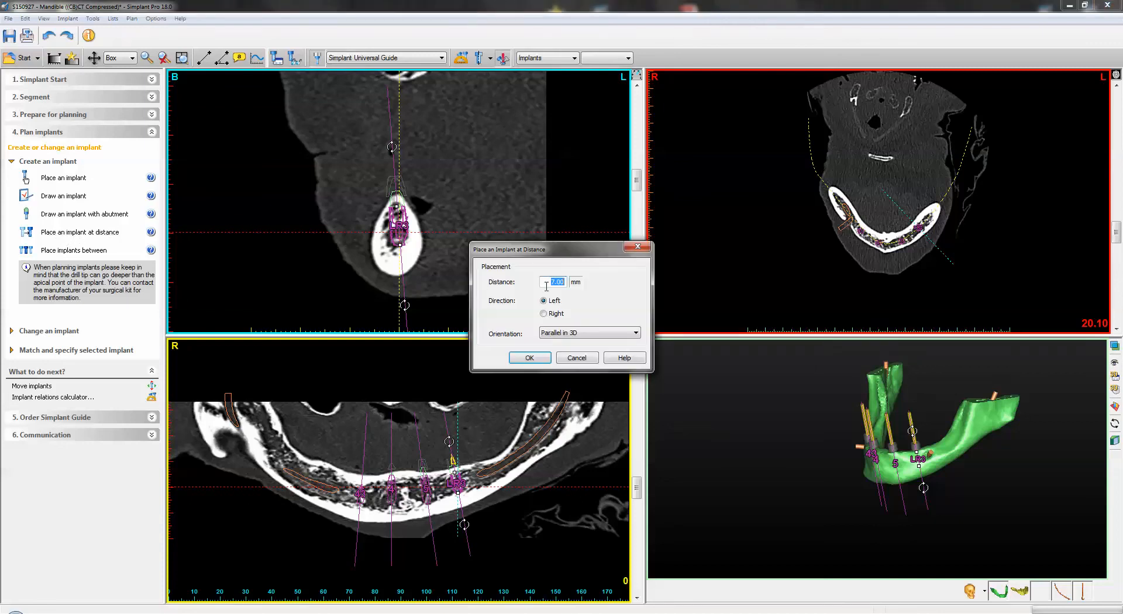
left_click(555, 281)
type("14")
left_click(528, 358)
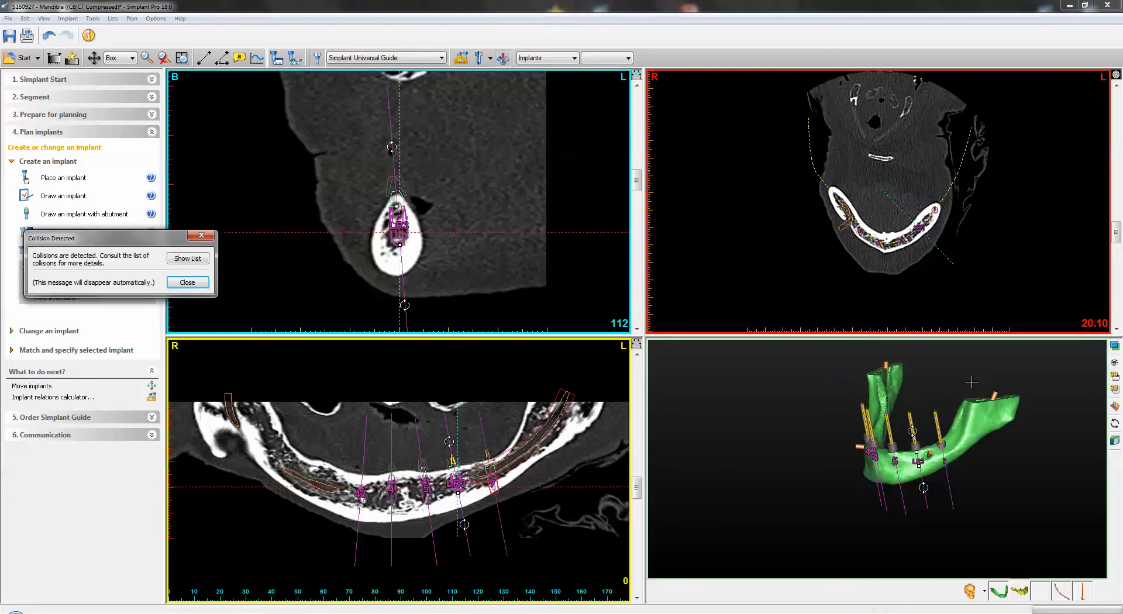
left_click(189, 283)
- Check the collision list for the newly placed implant and delete that implant
left_click_drag(407, 216, 413, 202)
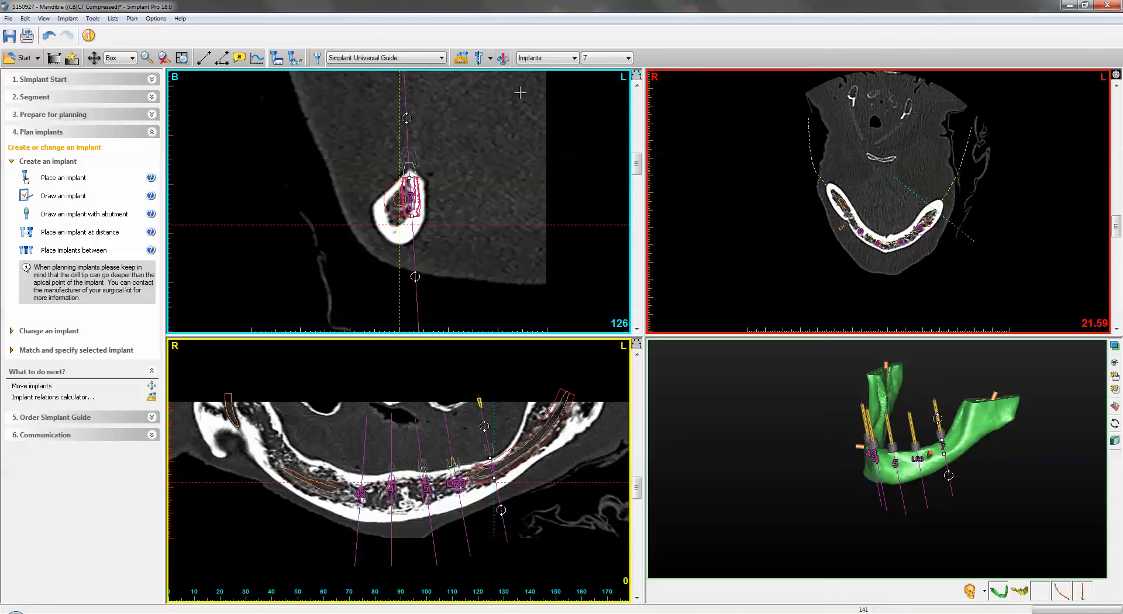
left_click(503, 58)
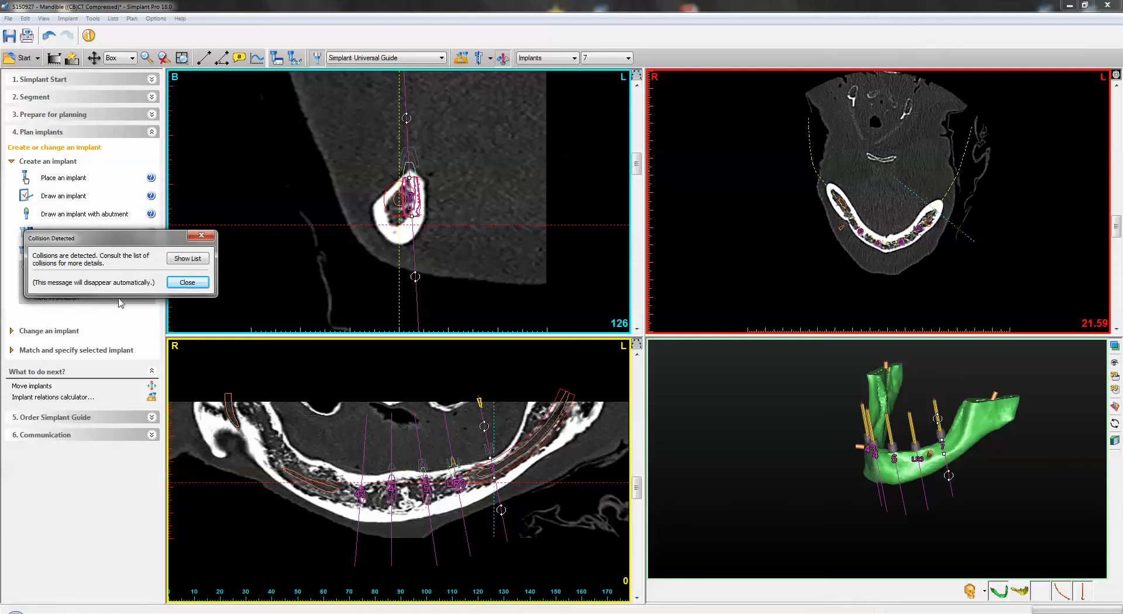
left_click(187, 259)
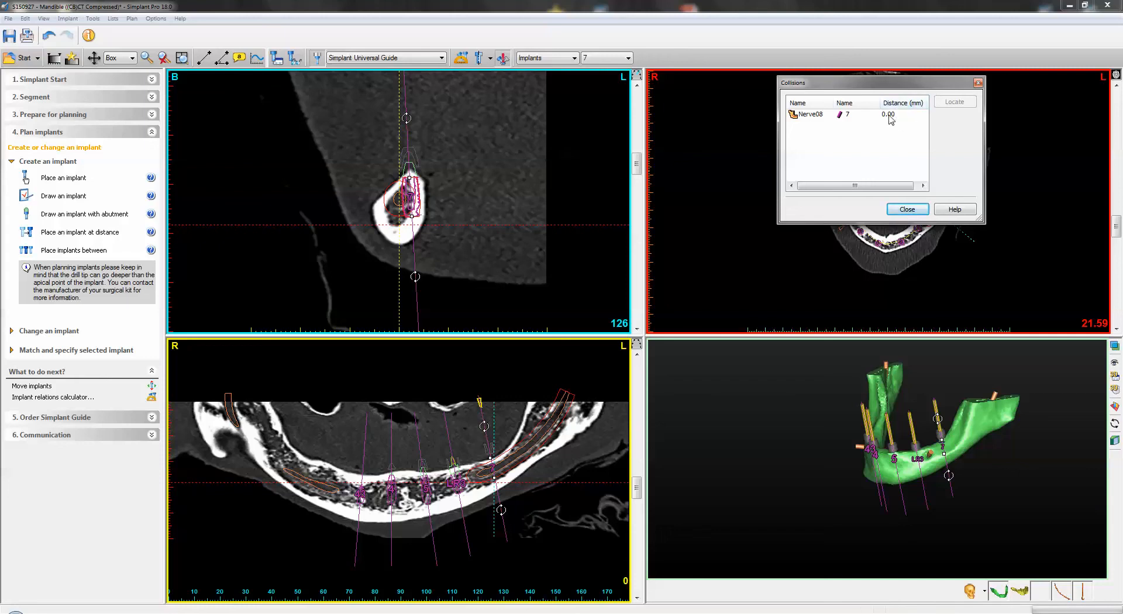
left_click(907, 209)
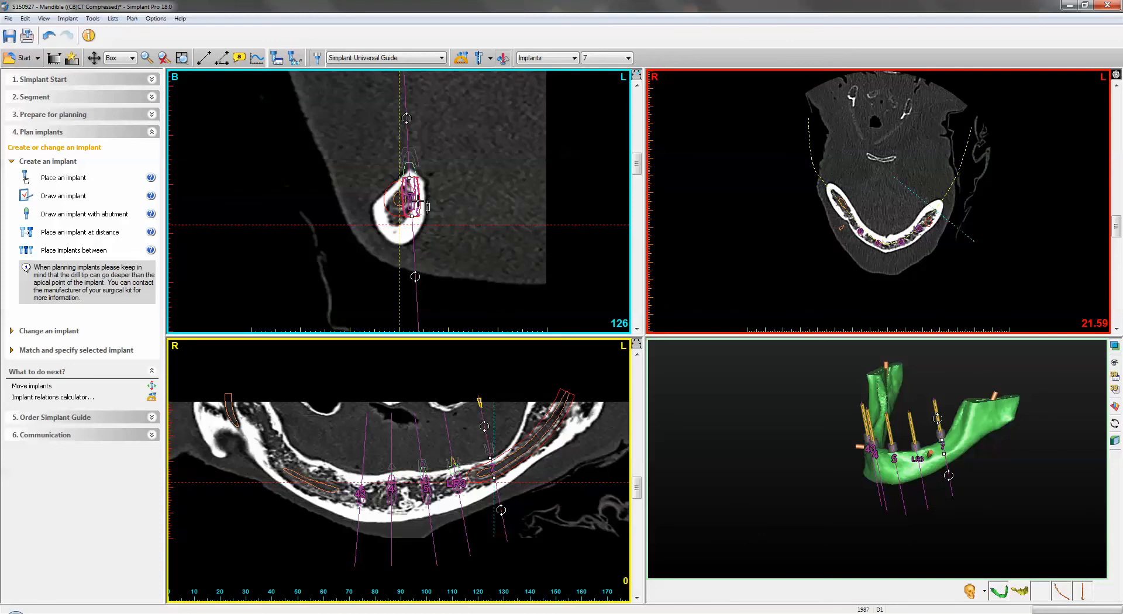
right_click(416, 201)
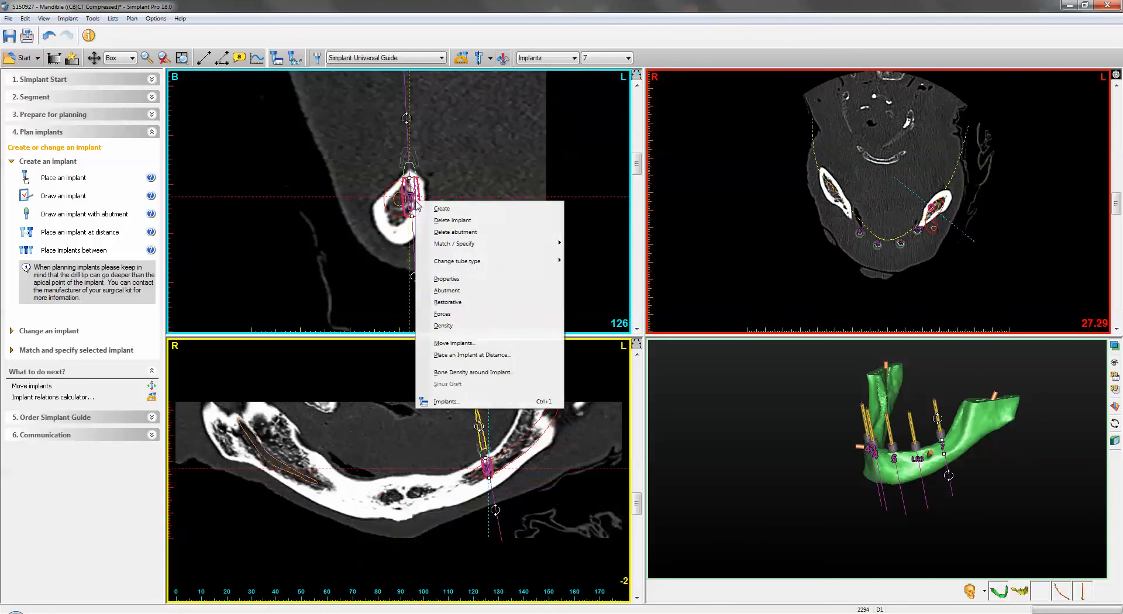
left_click(453, 220)
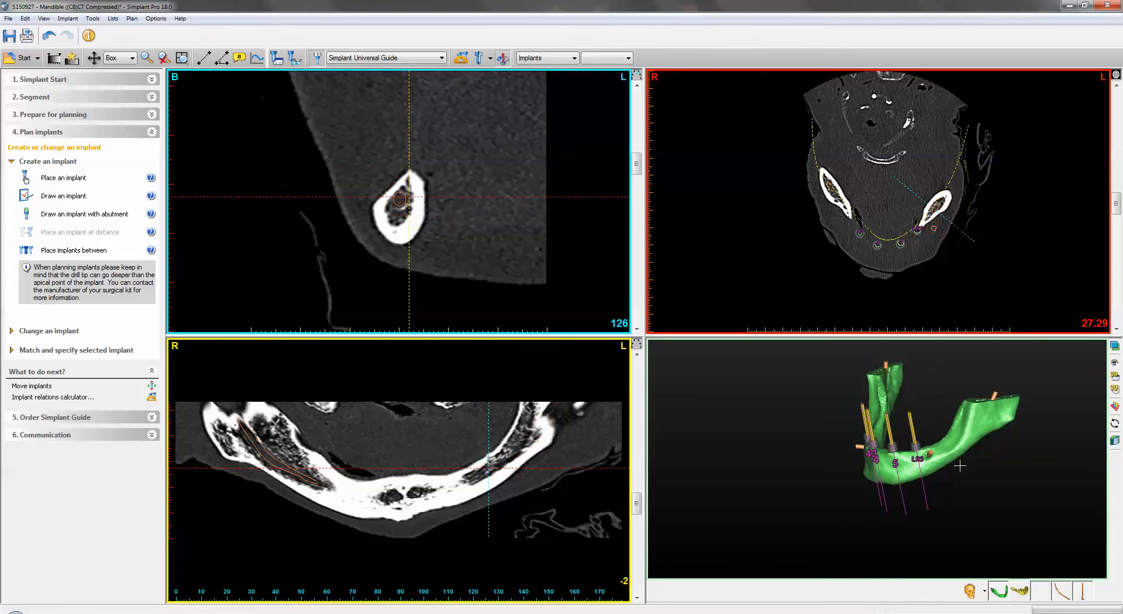
- Renumber implant 4 to tooth position 42 in its implant properties
left_click_drag(955, 488, 1003, 472)
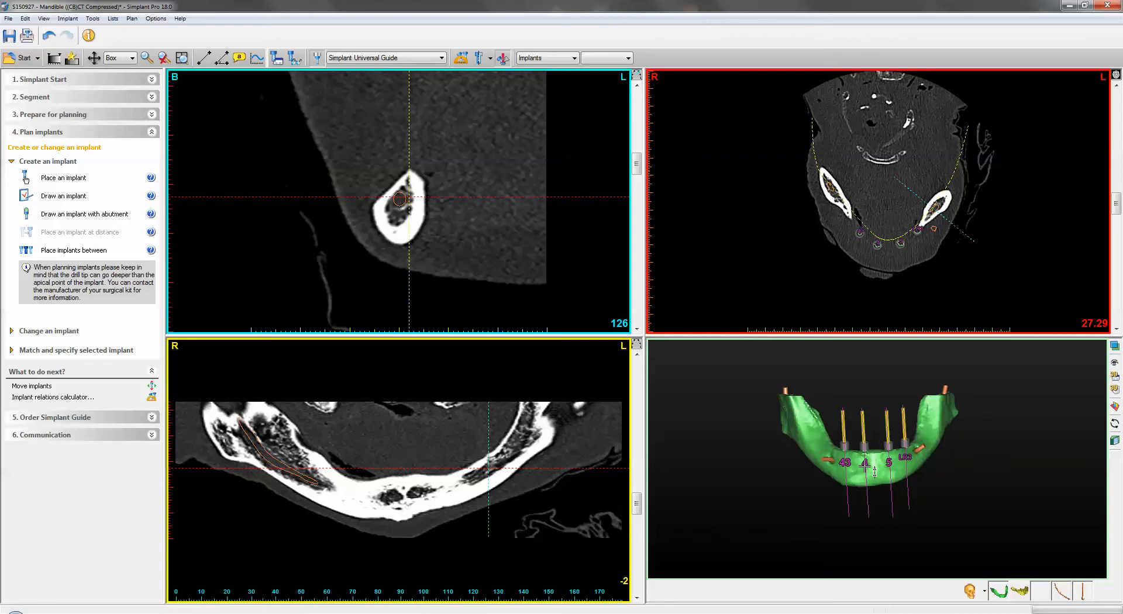
double_click(865, 465)
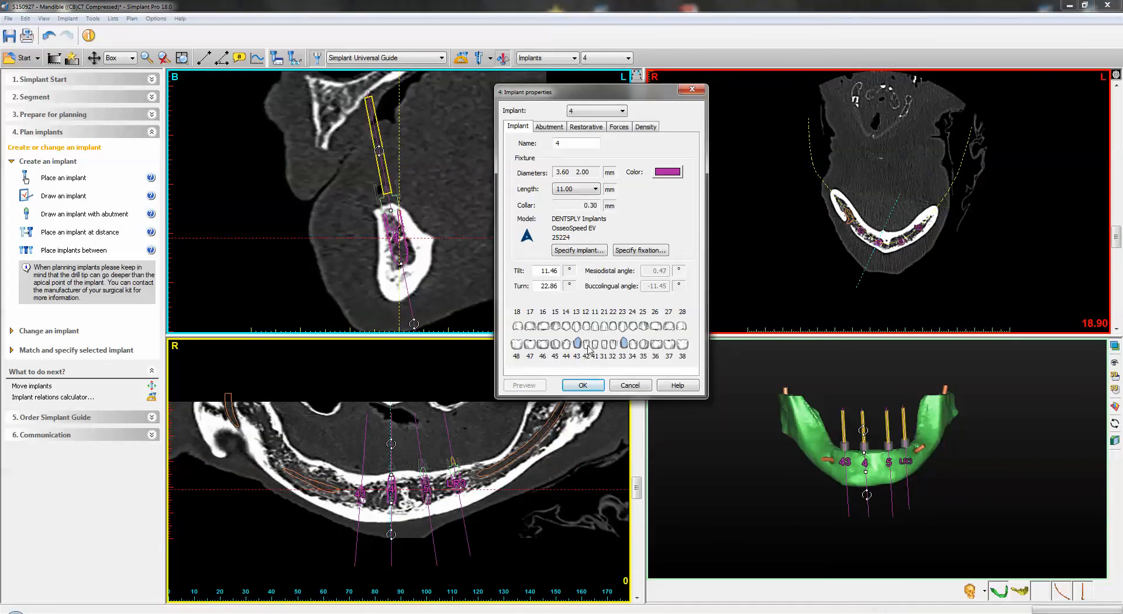
left_click(588, 346)
left_click(583, 386)
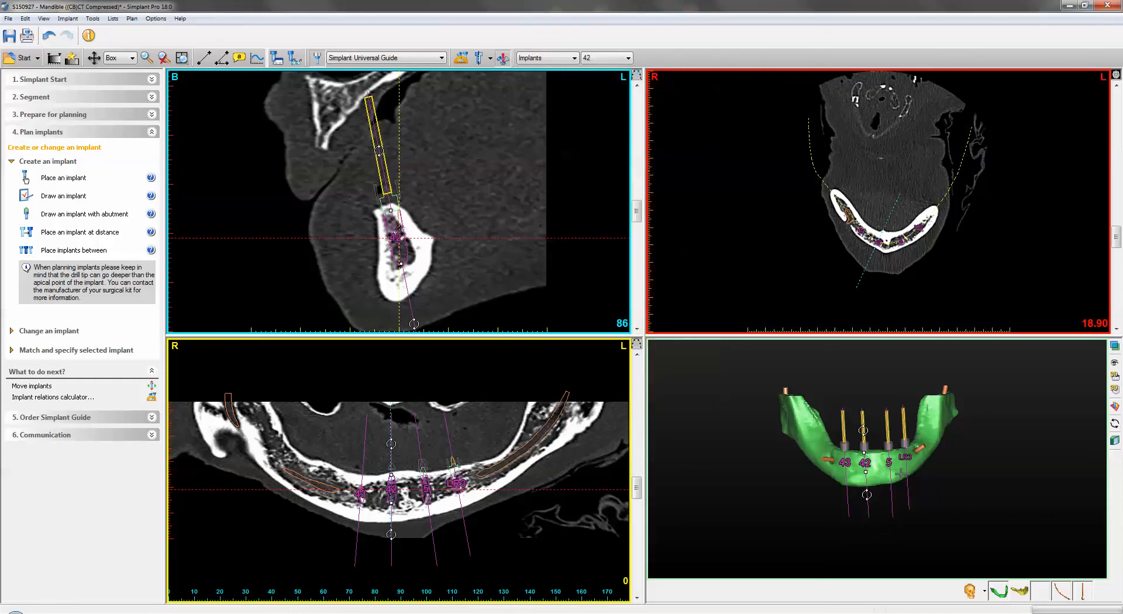
- Renumber implant 5 to tooth position 32 in its implant properties
left_click(888, 463)
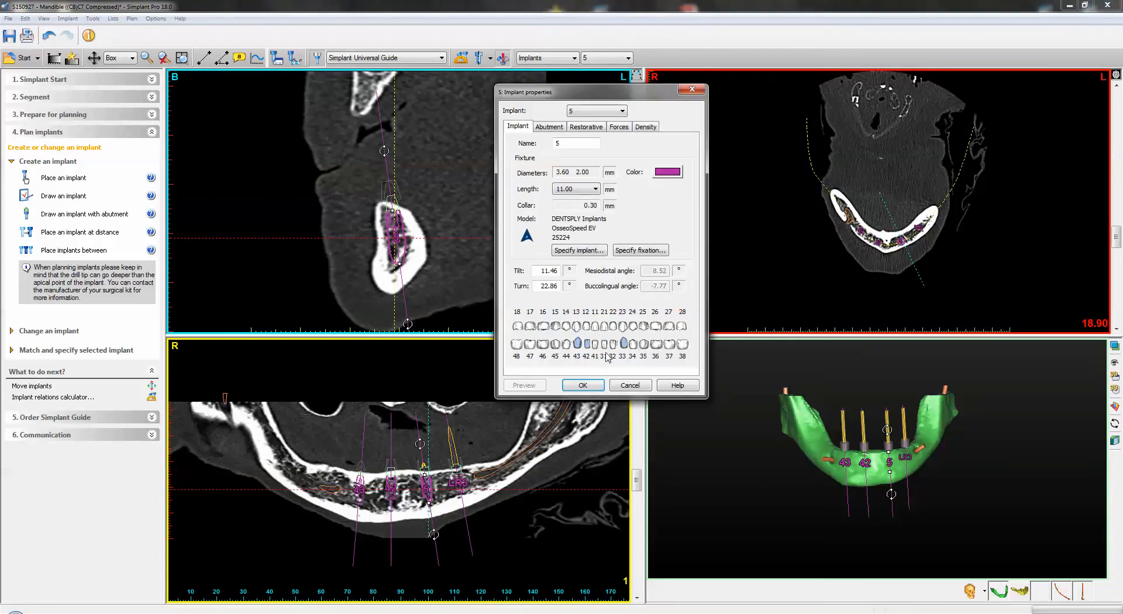
left_click(613, 343)
left_click(597, 387)
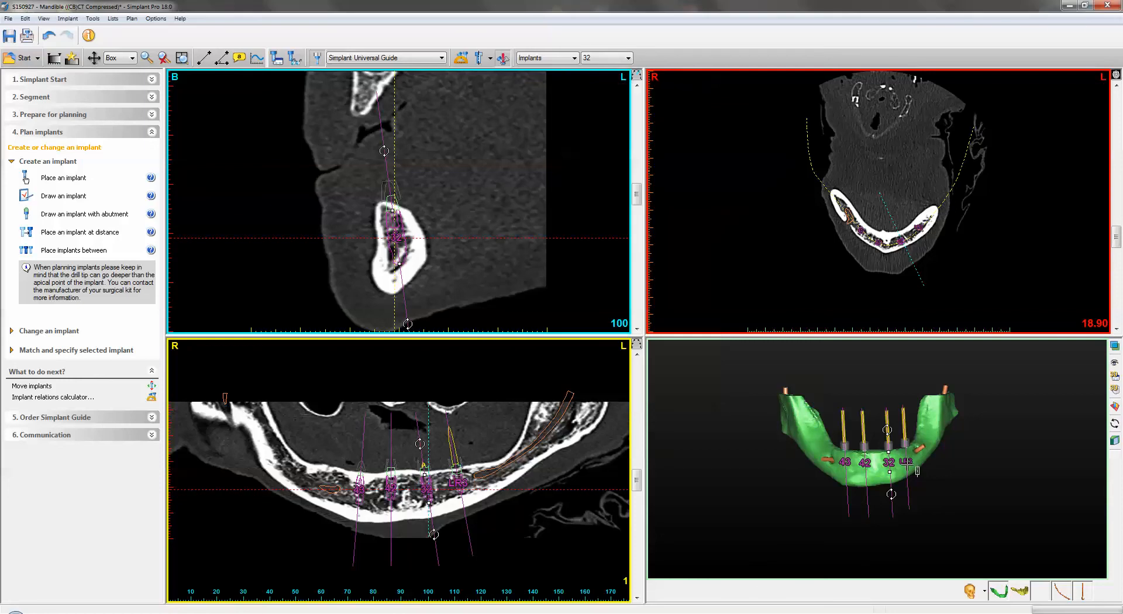
- Renumber implant LR3 to tooth position 33 in its implant properties
double_click(908, 460)
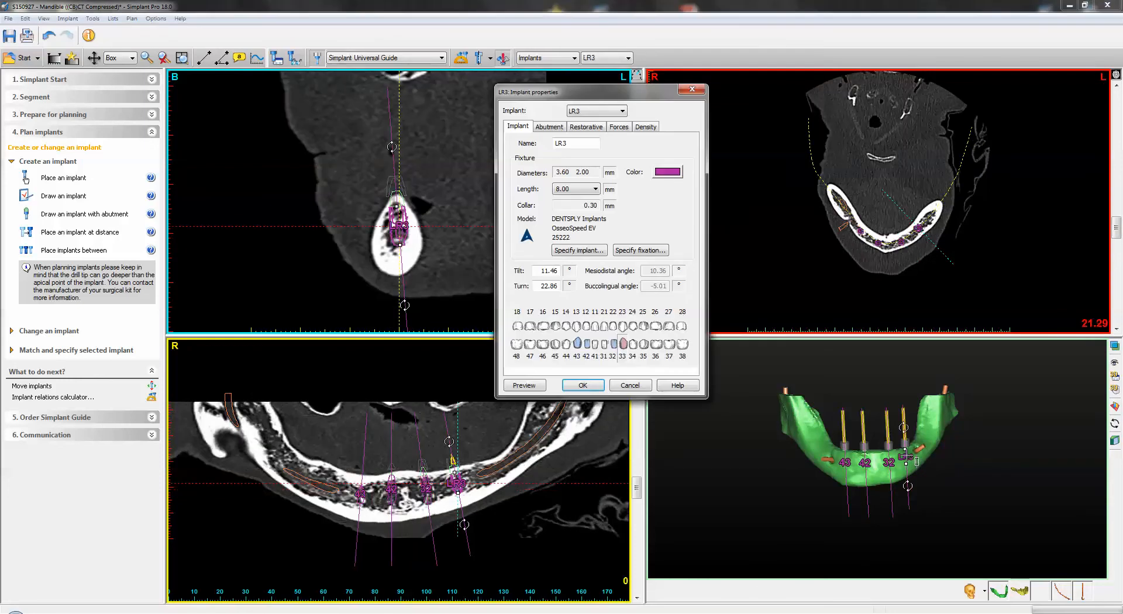
left_click(625, 345)
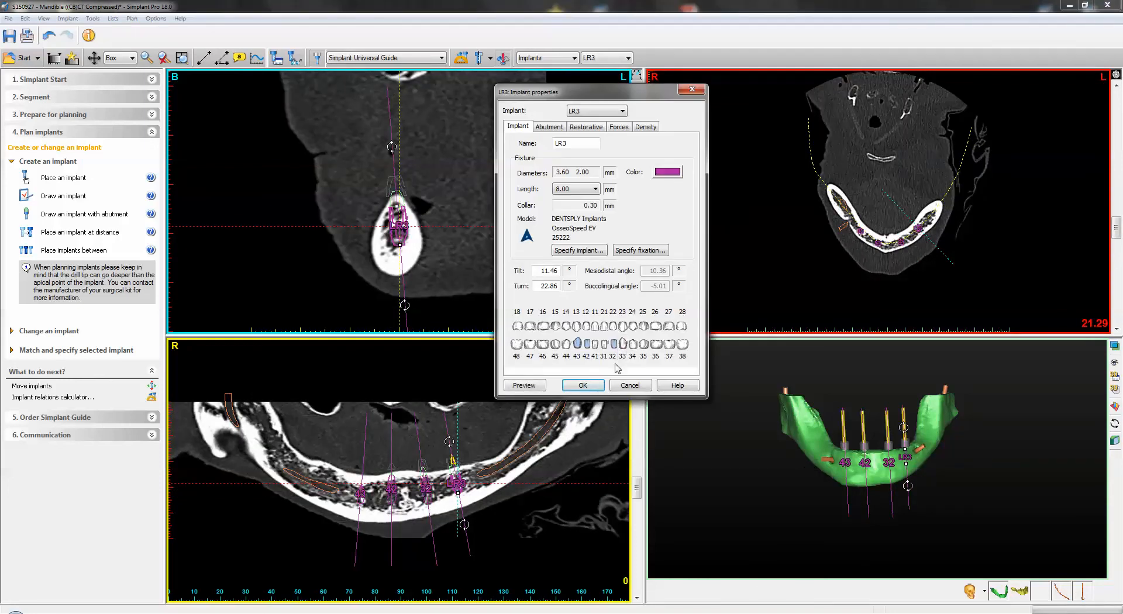
left_click(596, 387)
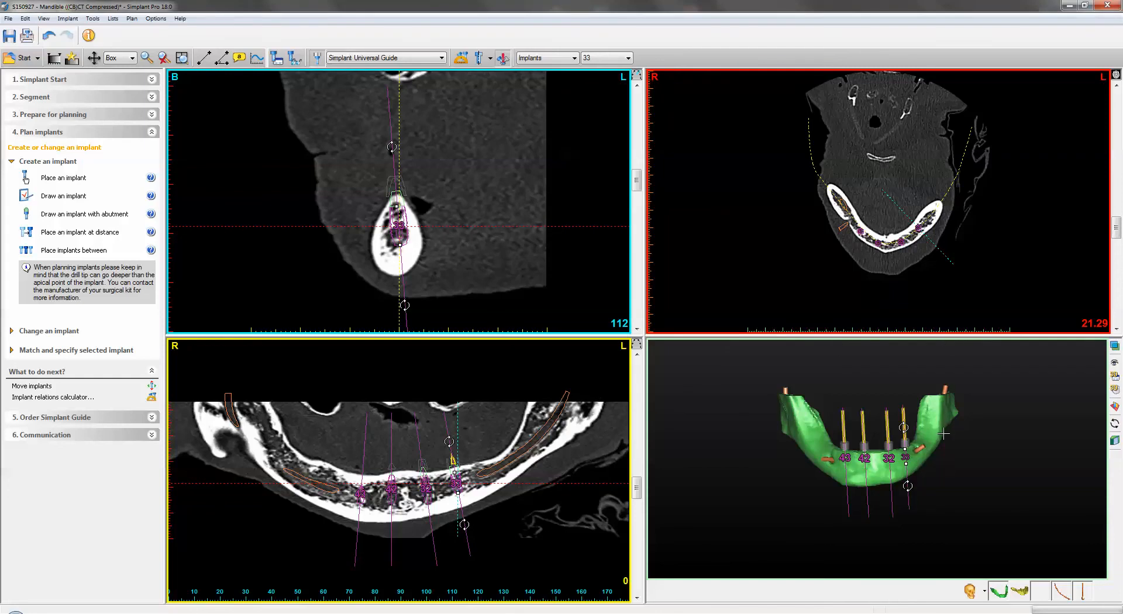
- Select implants 42 and 32, delete implant 32, and undo the deletion
left_click(875, 471)
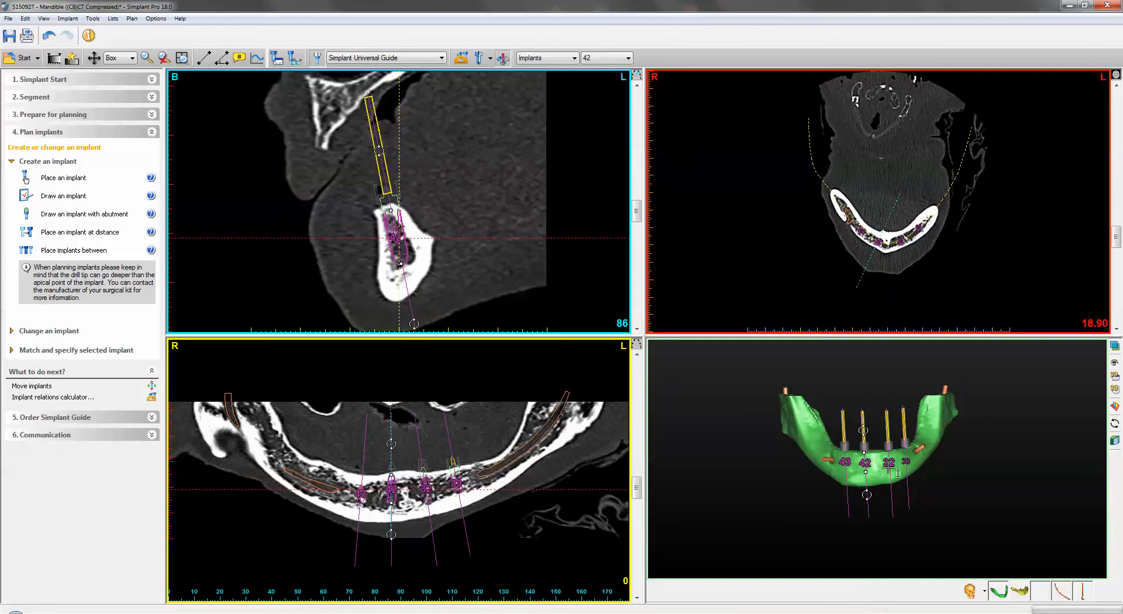
left_click(889, 465)
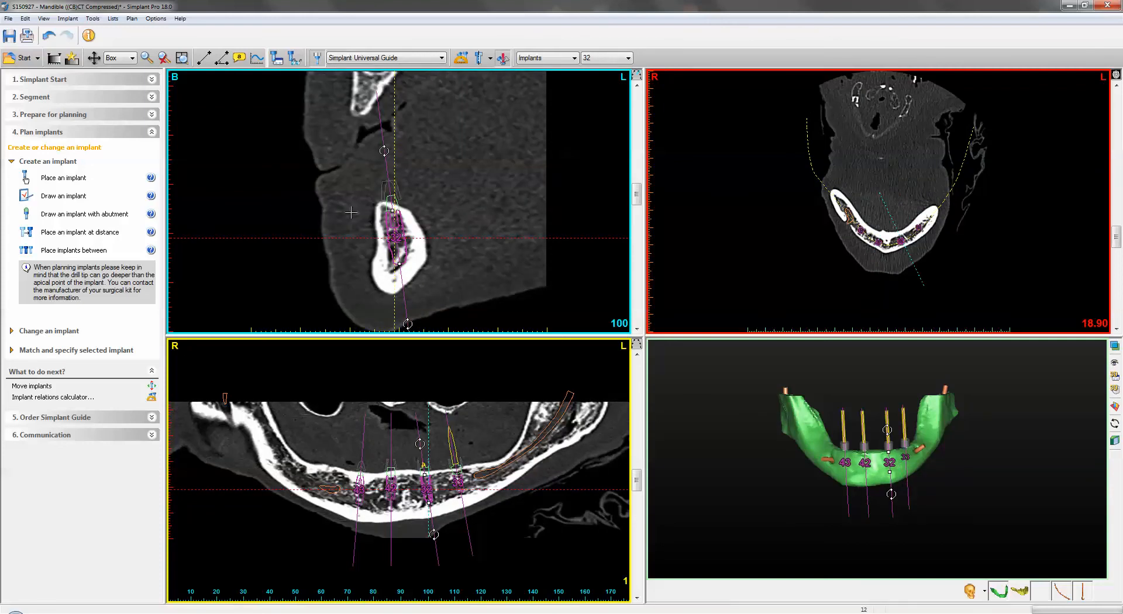
key("Delete")
key("ctrl+z")
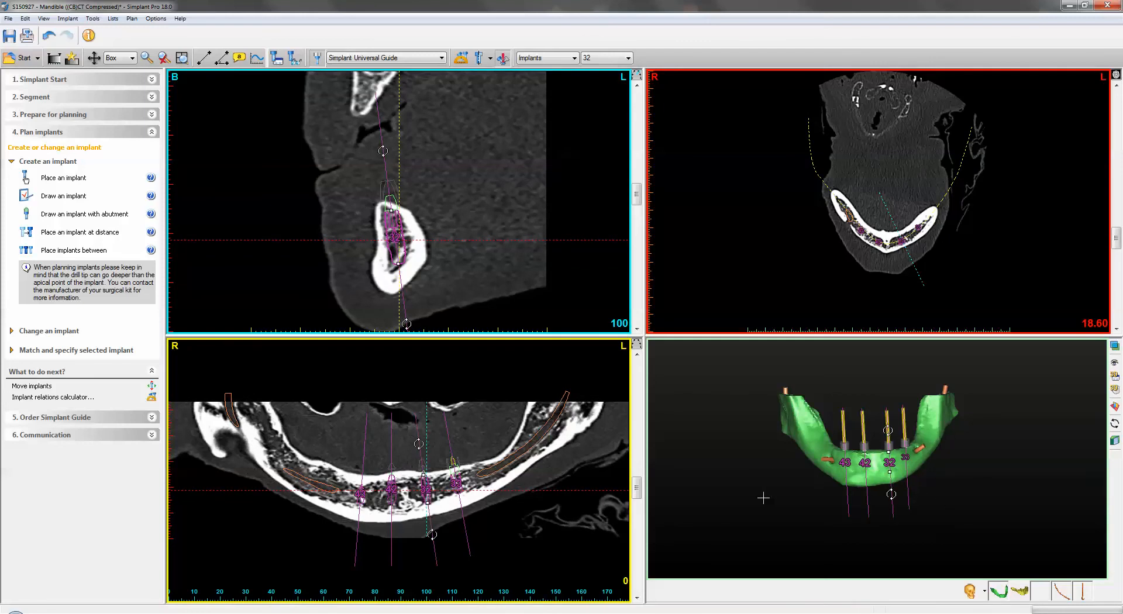